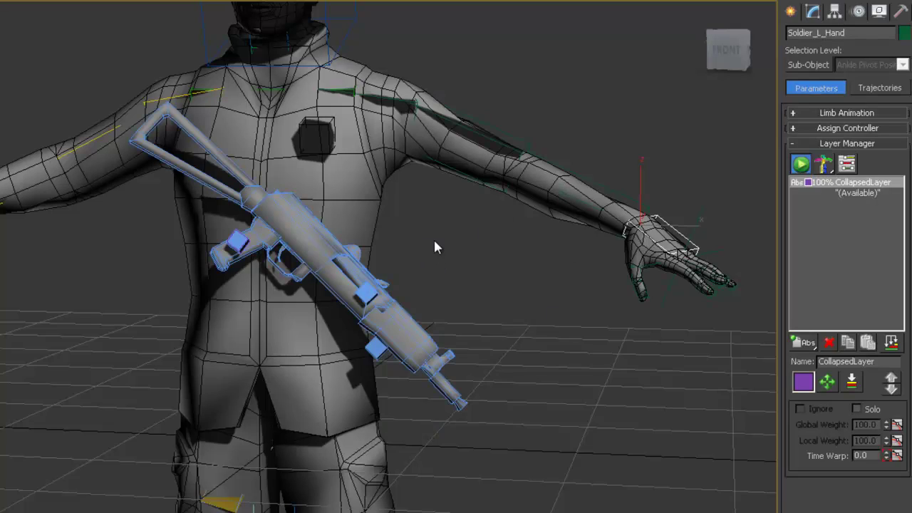
Step: Inspect the motion parameters of the soldier's right hand IK target and the right hand bone
right_click(436, 238)
click(94, 43)
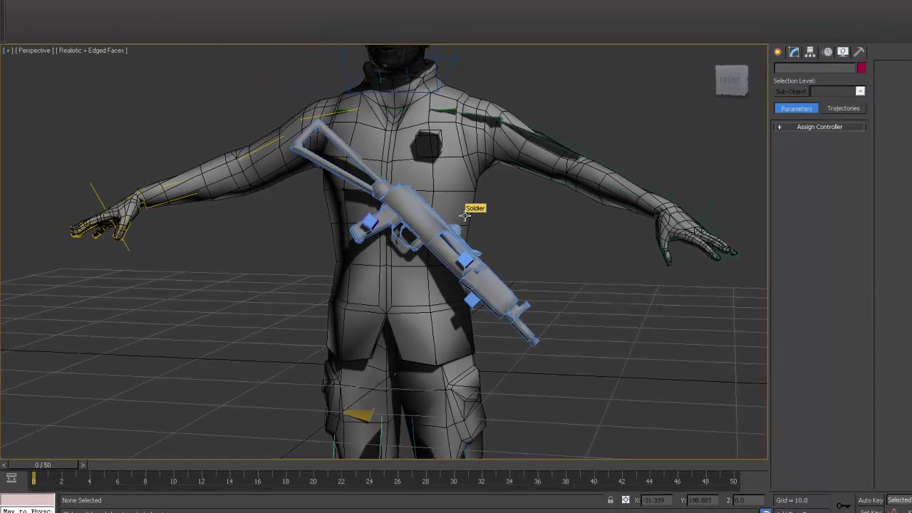
click(98, 198)
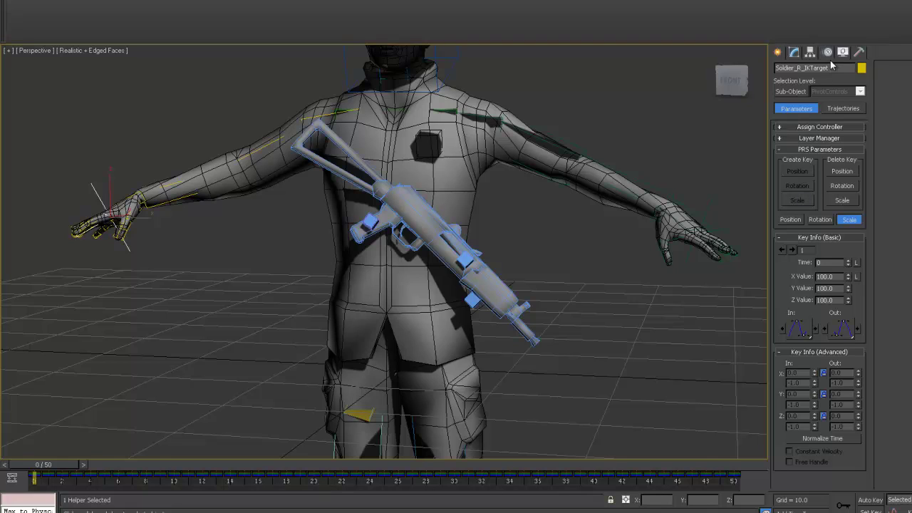
click(140, 199)
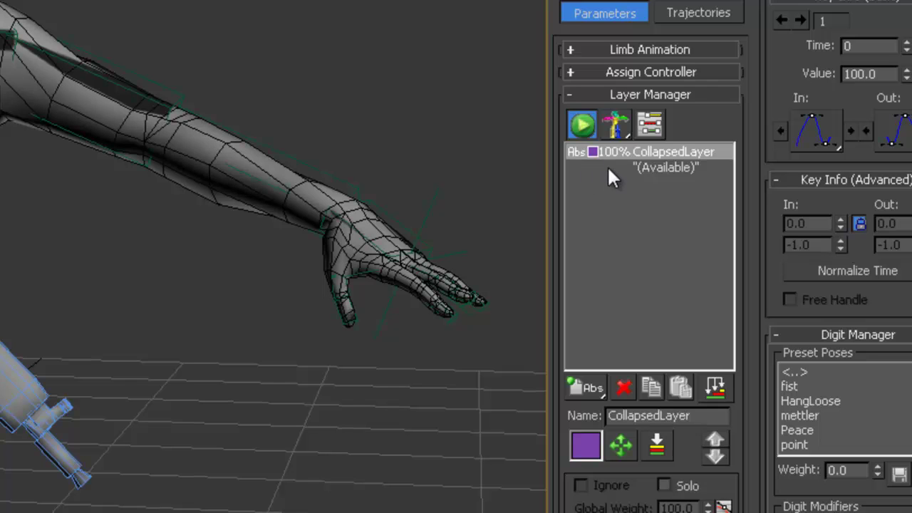
Step: Examine the Collapse Layers options for the rig from its available layer slot, and close them without collapsing
click(632, 170)
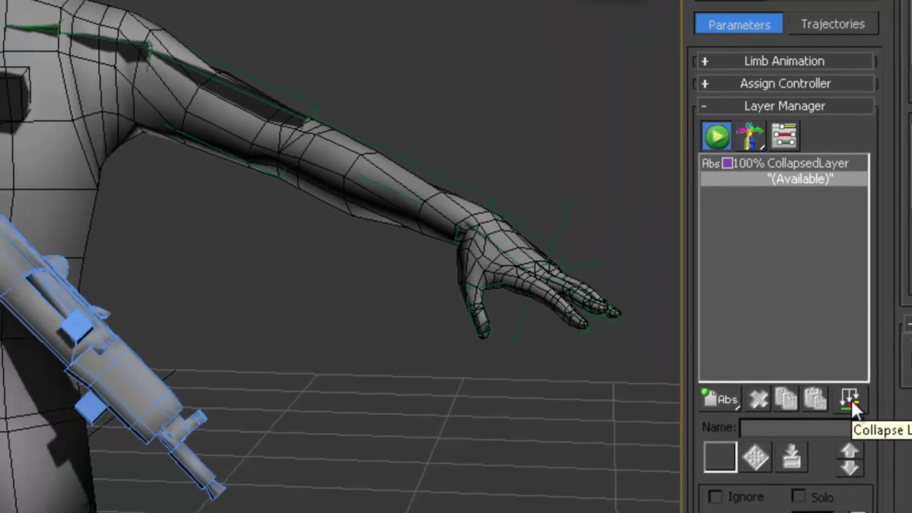
click(714, 386)
right_click(364, 187)
click(365, 183)
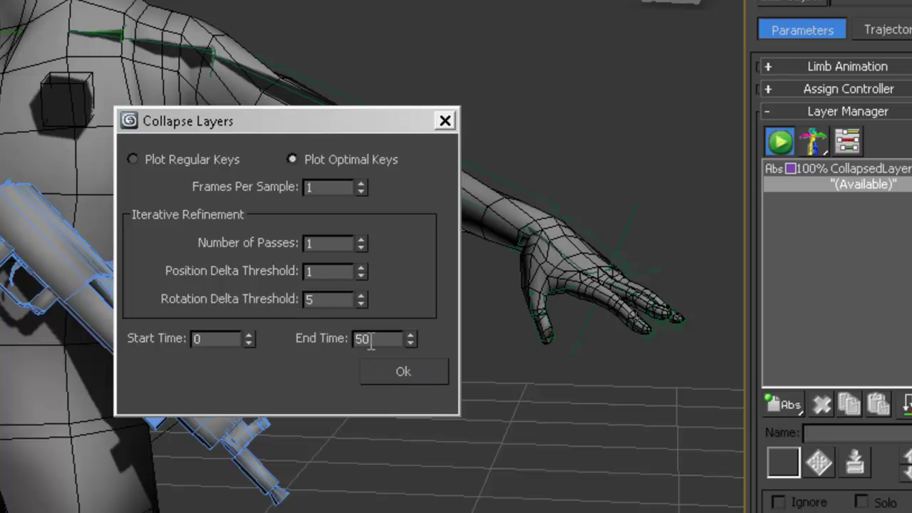
click(447, 120)
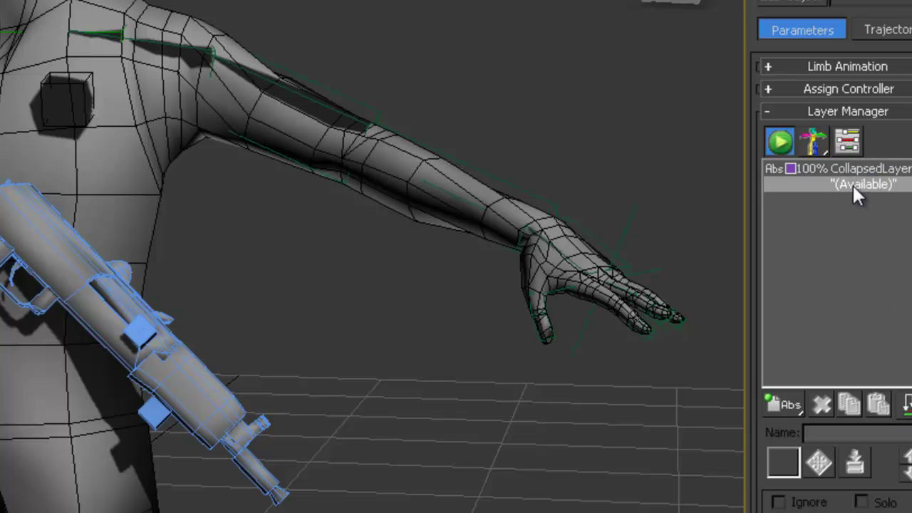
Step: Check the rig's CollapsedLayer entry, and select the soldier's body mesh in the scene
click(832, 171)
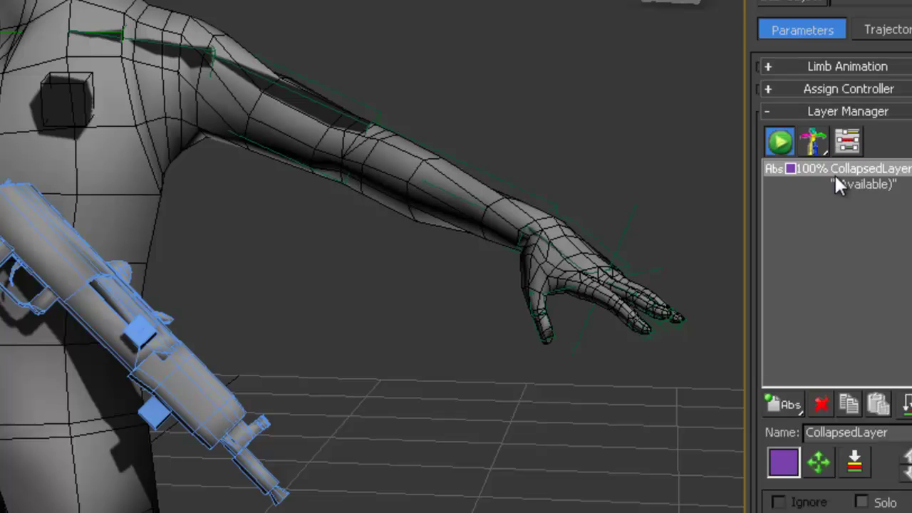
click(114, 245)
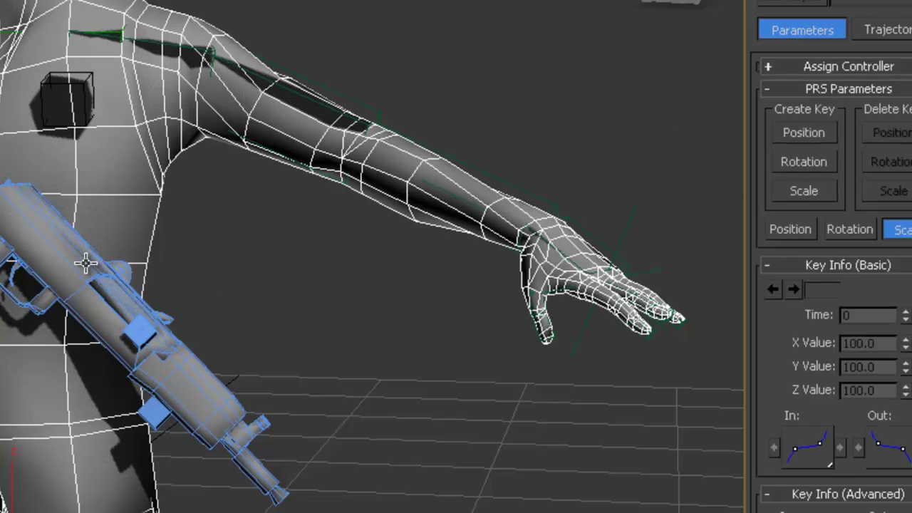
click(113, 163)
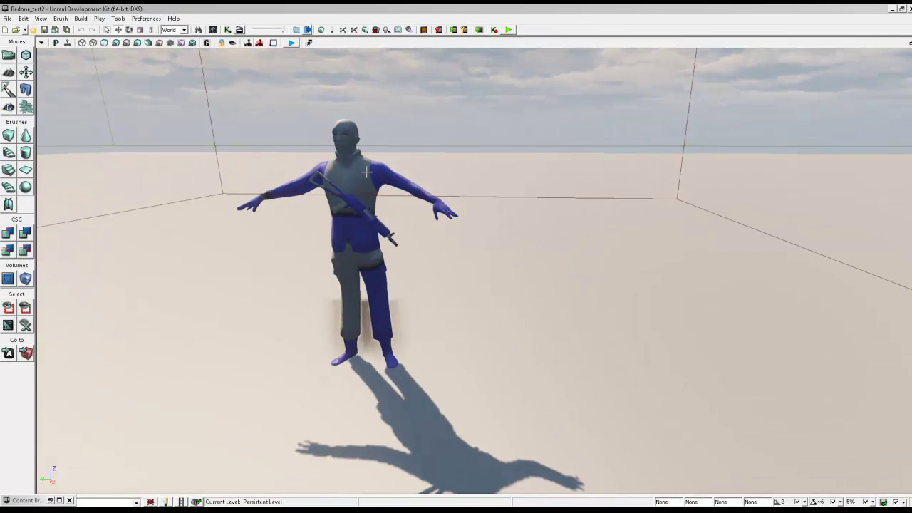
Step: Switch to Unreal Development Kit and try to delete the soldier skeletal mesh actor from the level
click(368, 195)
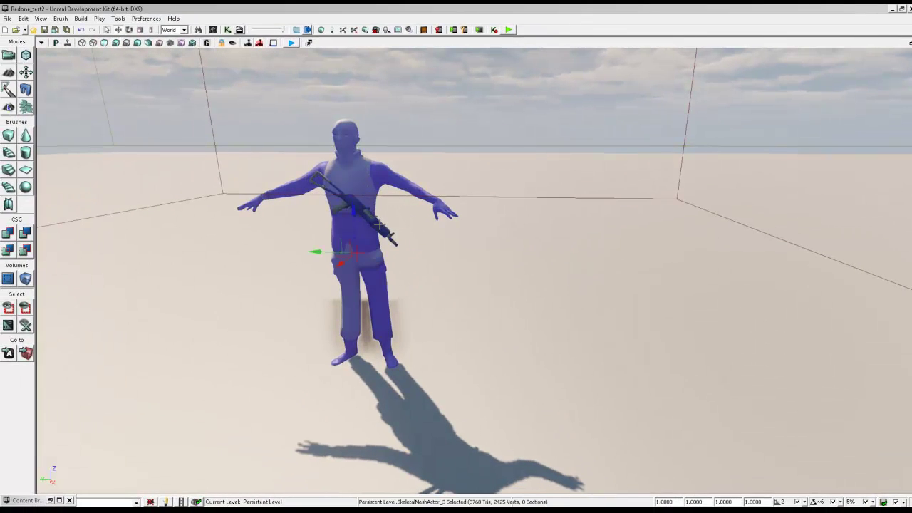
key(Delete)
click(530, 239)
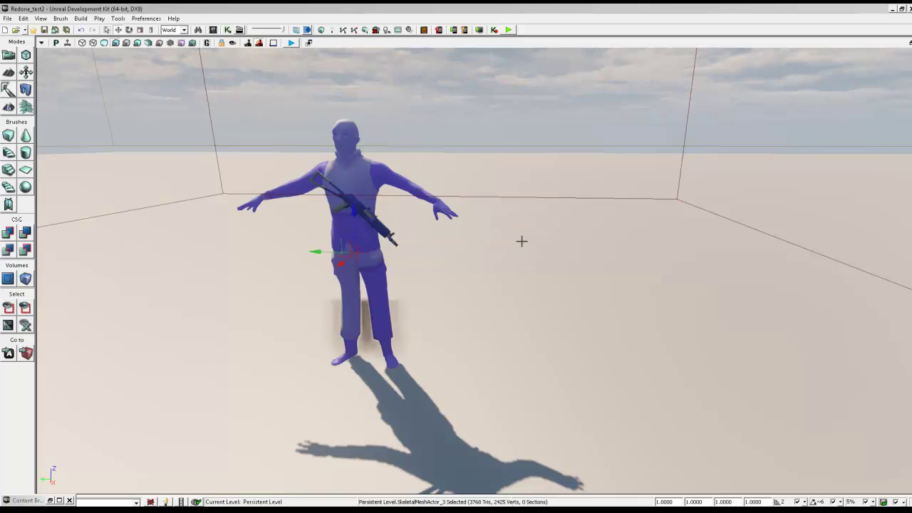
Step: Delete all nodes of the level's Kismet sequence, including the Player Spawned event, the trigger touch event and the Matinee with its variables
click(227, 30)
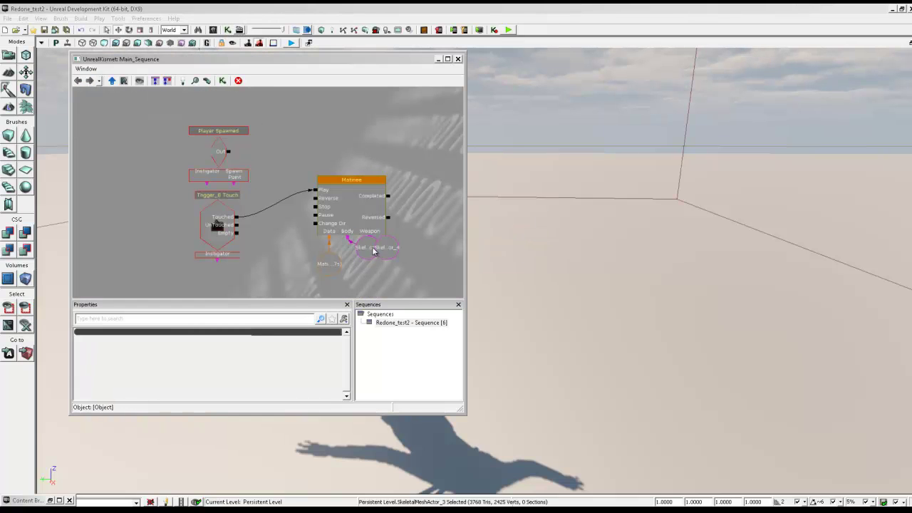
ctrl+alt+drag(409, 192, 194, 278)
ctrl+click(219, 176)
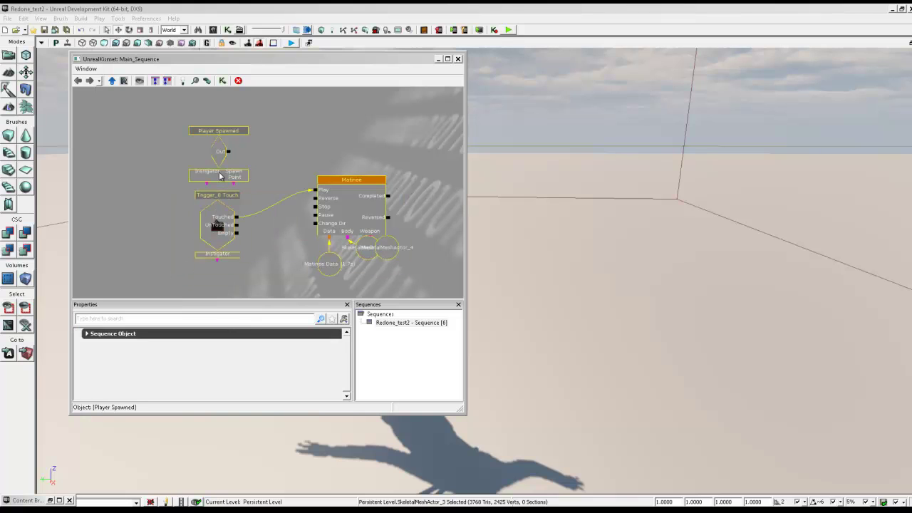
key(Delete)
click(457, 59)
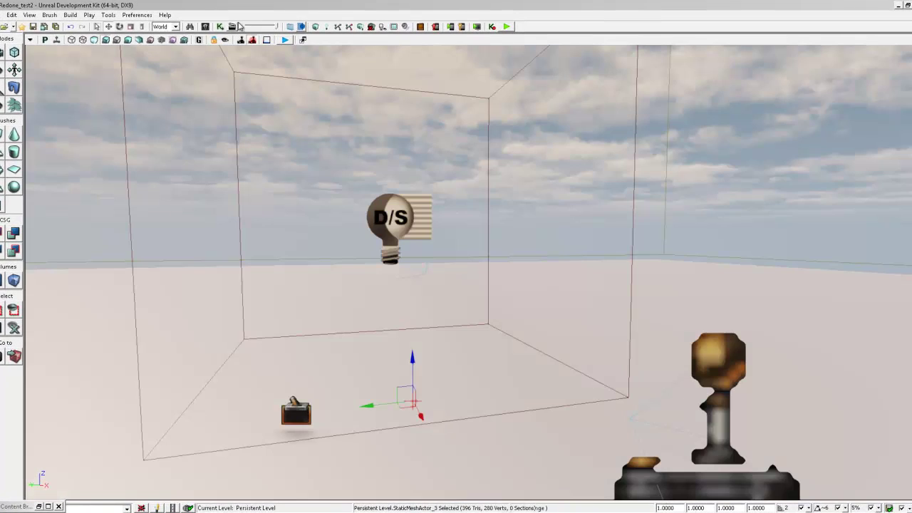
Step: Open the Content Browser and review the Body mesh, BodyAnims and BodyTree assets in the AnimDemo package
double_click(28, 508)
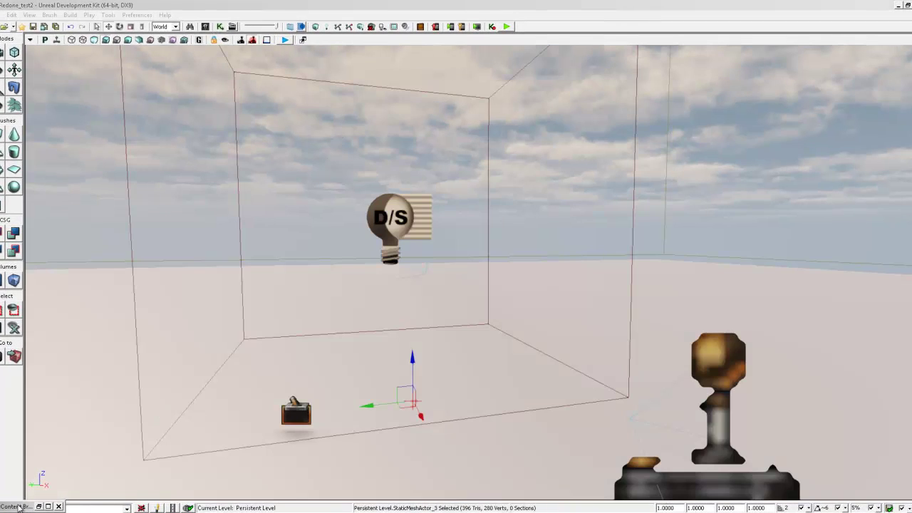
click(193, 248)
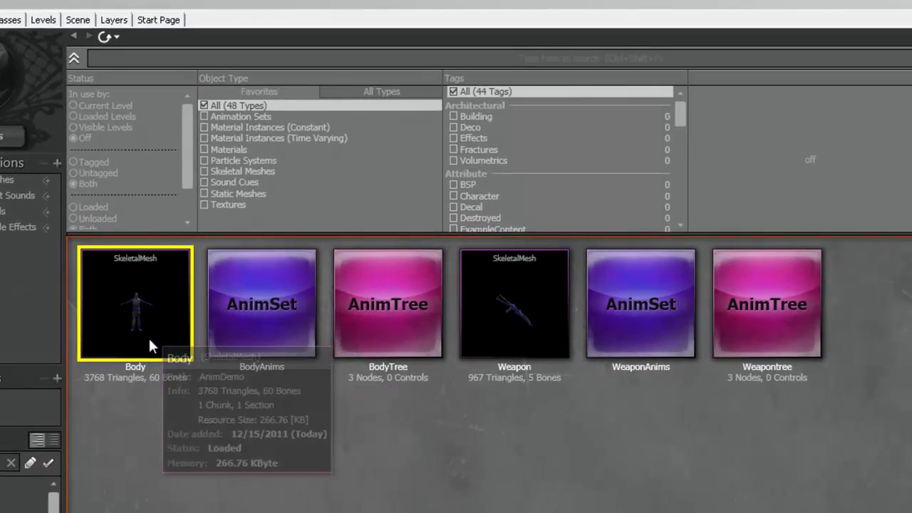
click(275, 354)
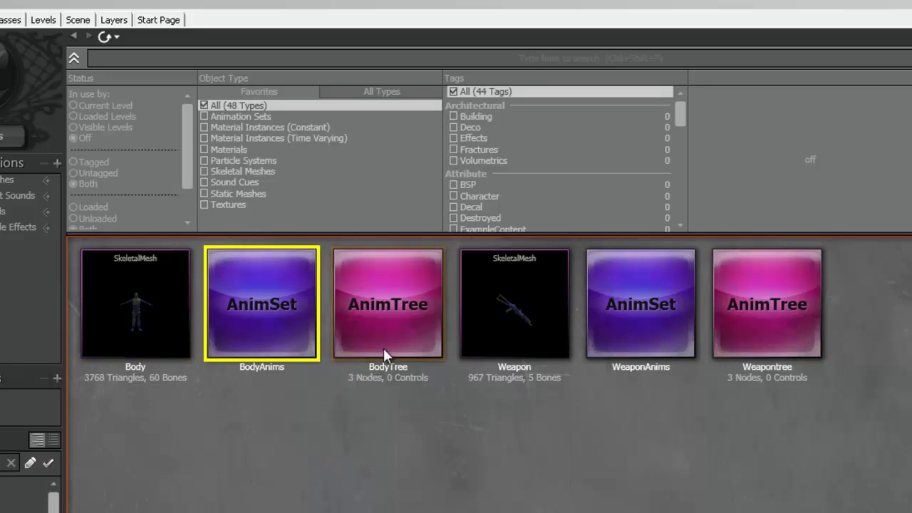
click(404, 344)
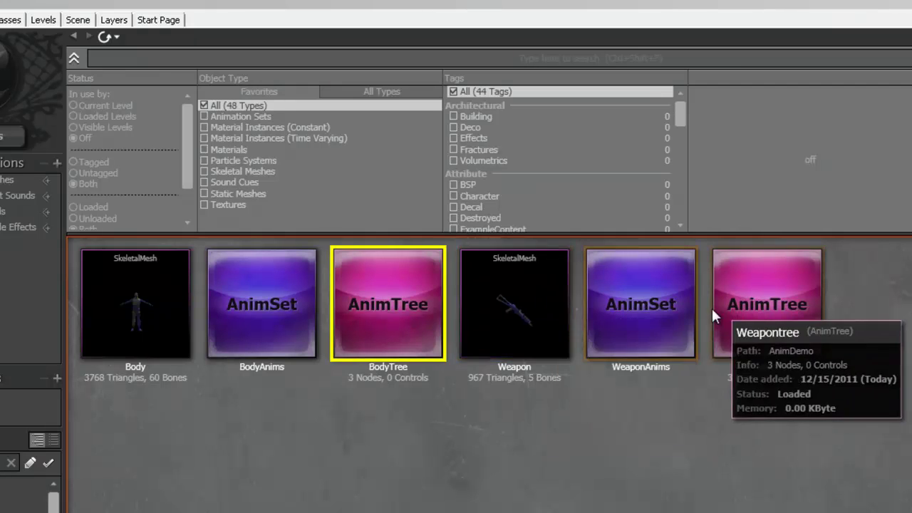
click(245, 468)
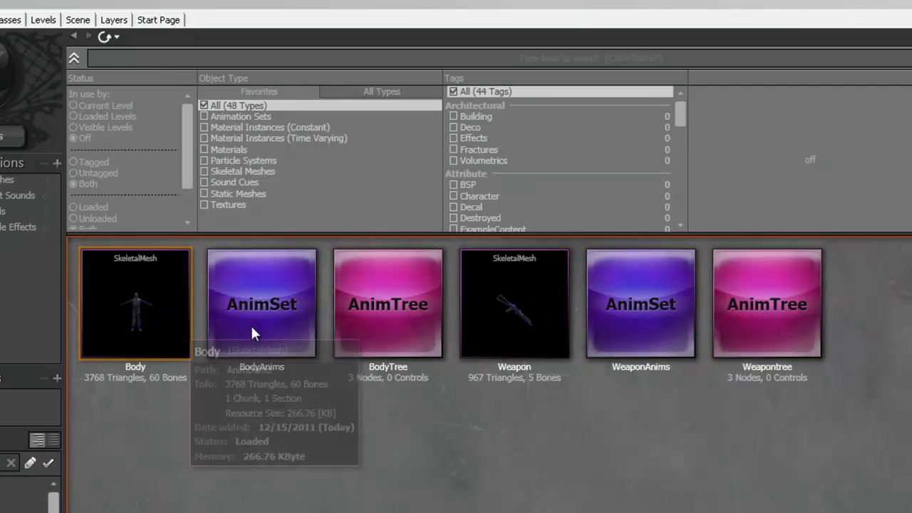
Step: Start a new asset import and choose SoldierBody.FBX from the K9 content folder
right_click(163, 431)
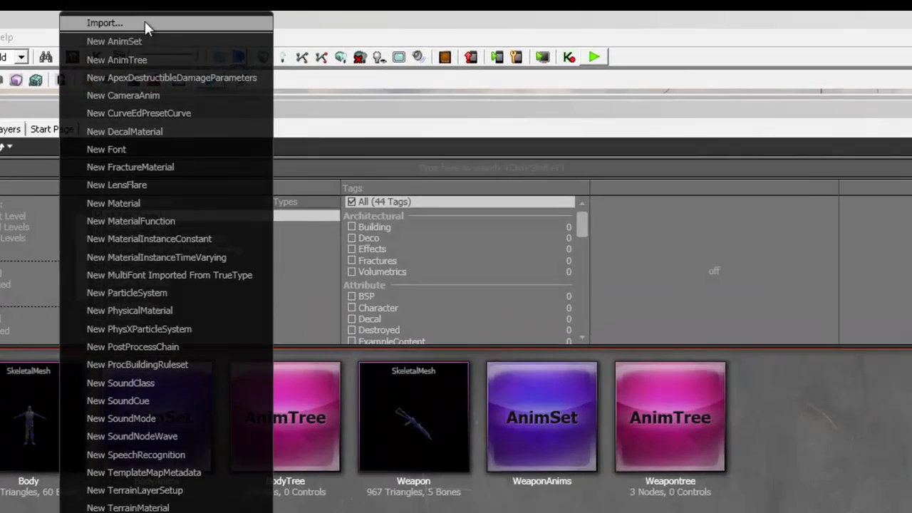
click(139, 26)
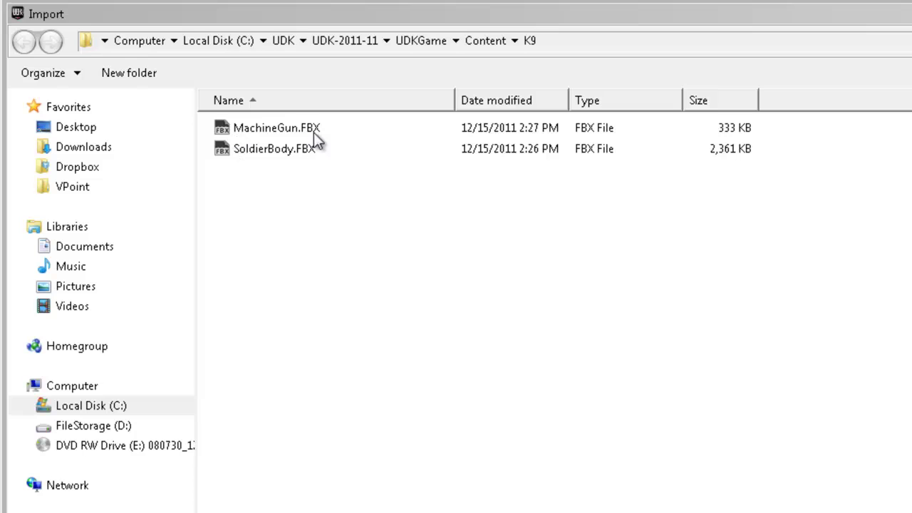
click(270, 151)
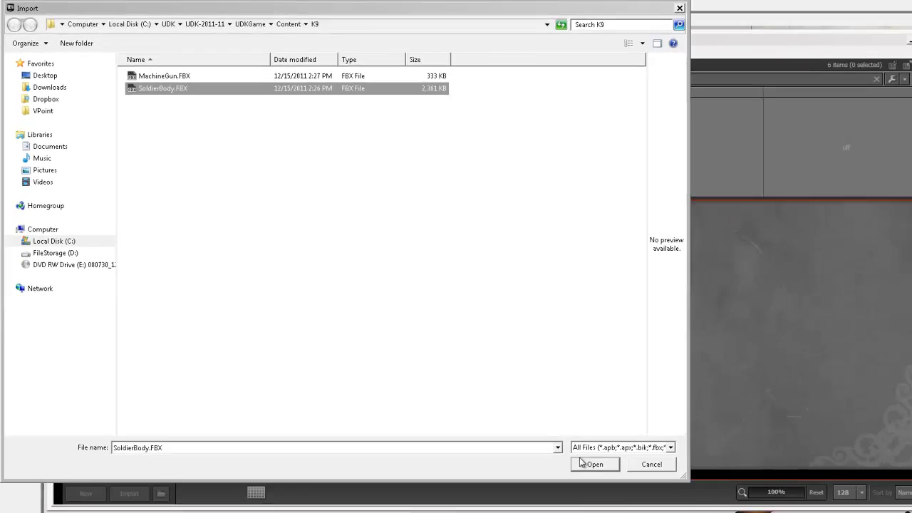
click(594, 464)
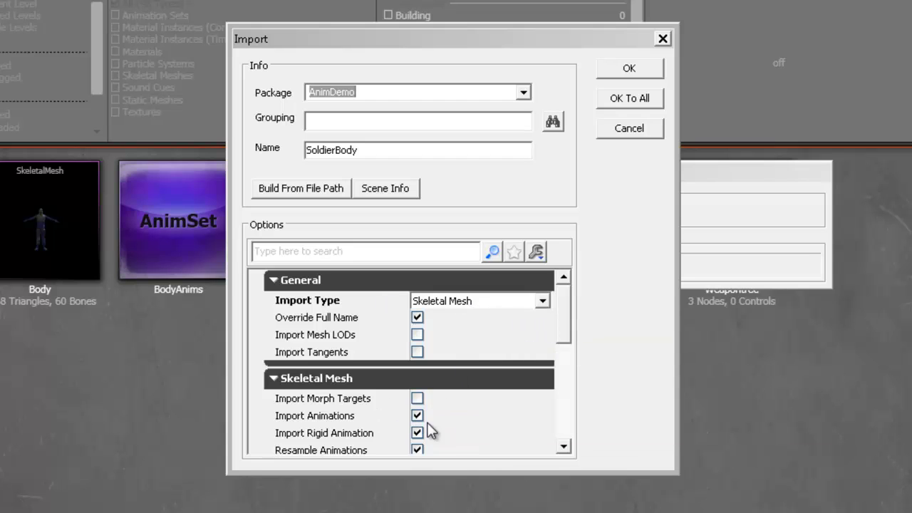
Step: Import SoldierBody into the AnimDemo package as a Skeletal Mesh with animations, rigid animation and resampling enabled
scroll(565, 331, down, 2)
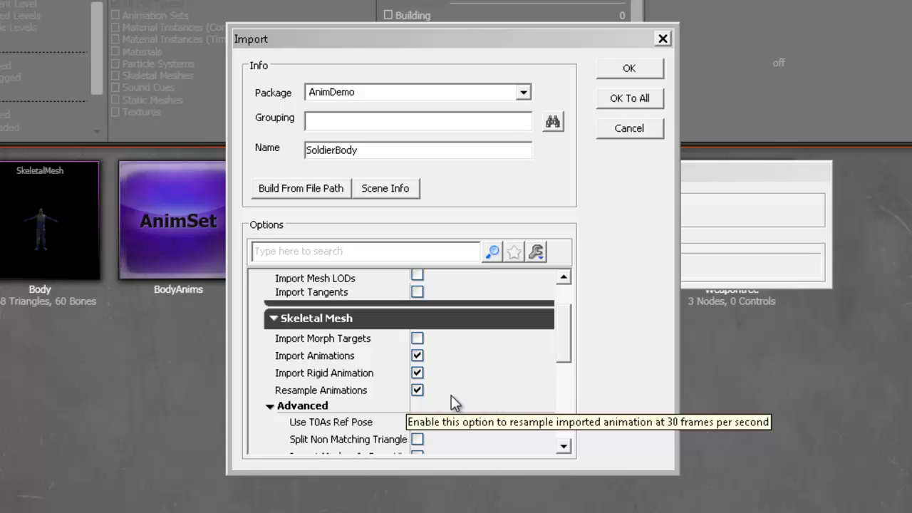
scroll(570, 335, up, 3)
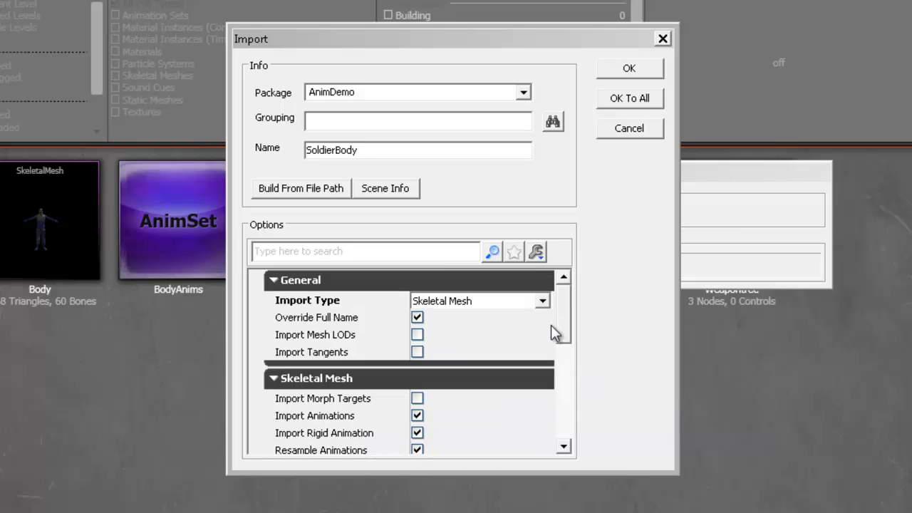
double_click(313, 155)
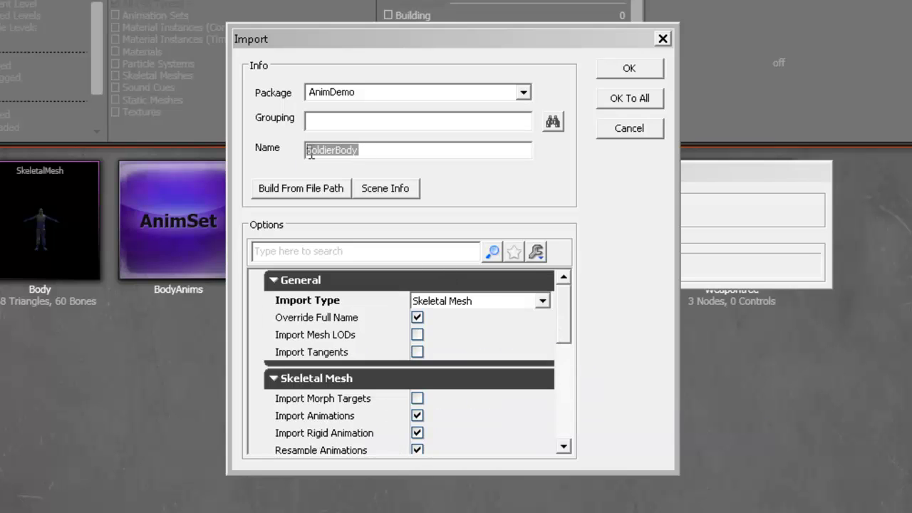
click(328, 124)
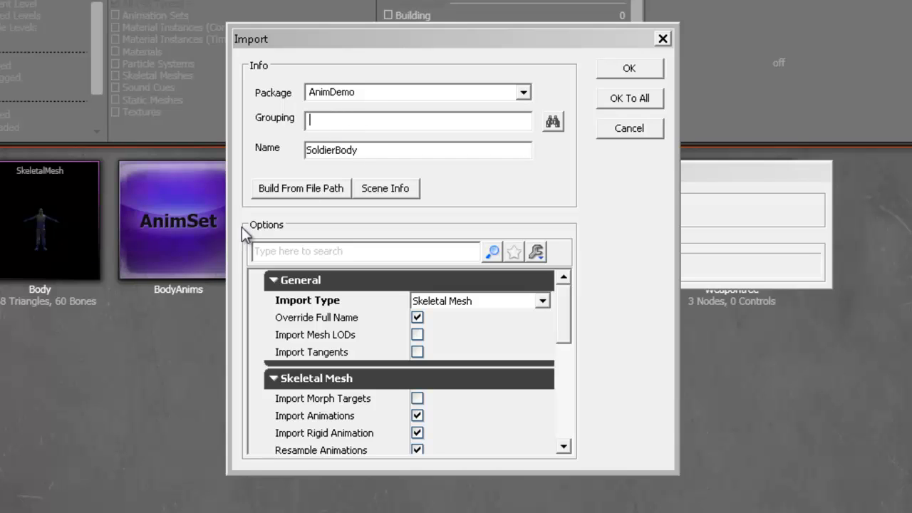
double_click(383, 92)
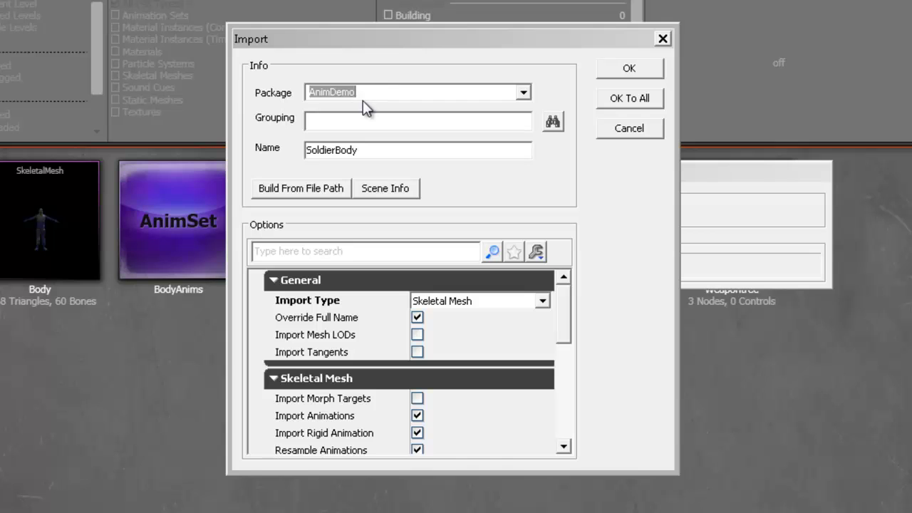
click(627, 69)
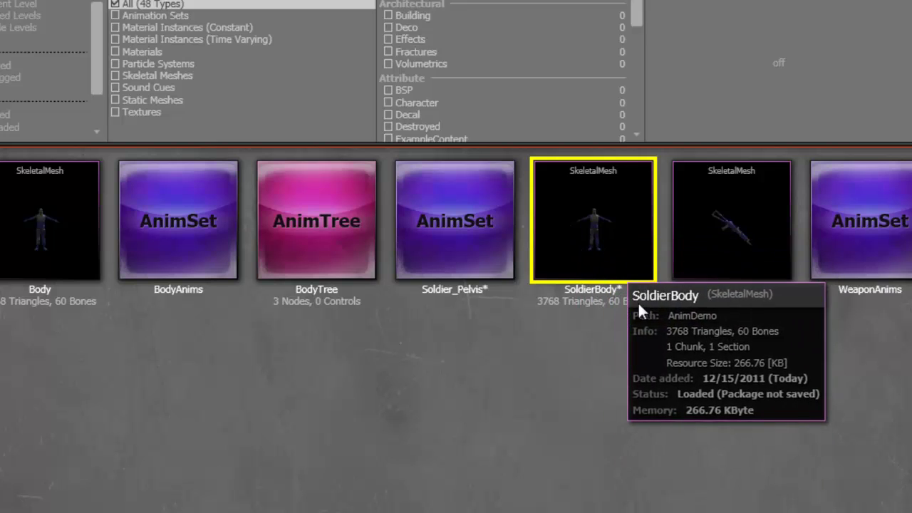
Step: Force-delete the Soldier_Pelvis AnimSet from the AnimDemo package
click(259, 358)
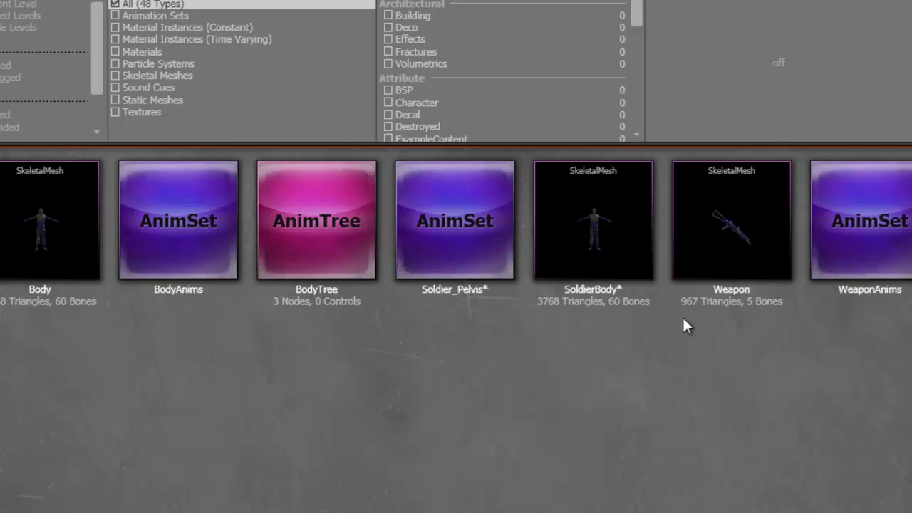
click(474, 245)
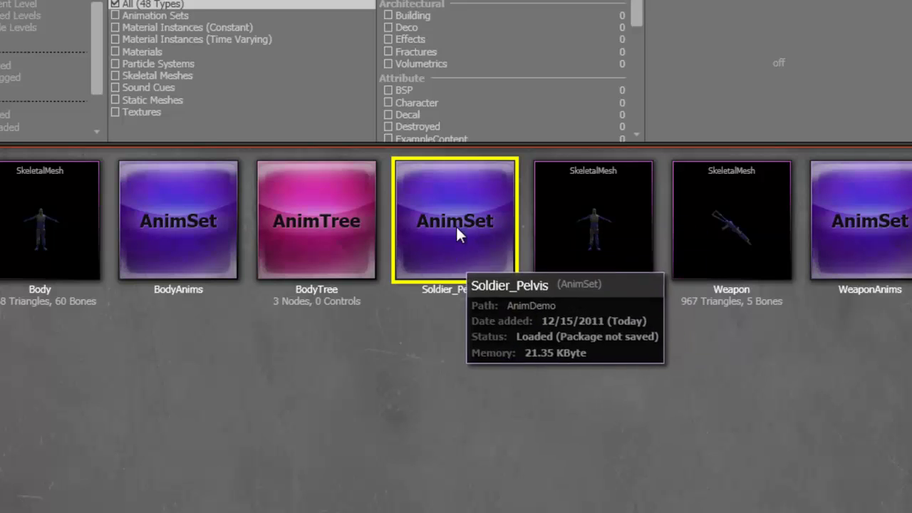
right_click(490, 263)
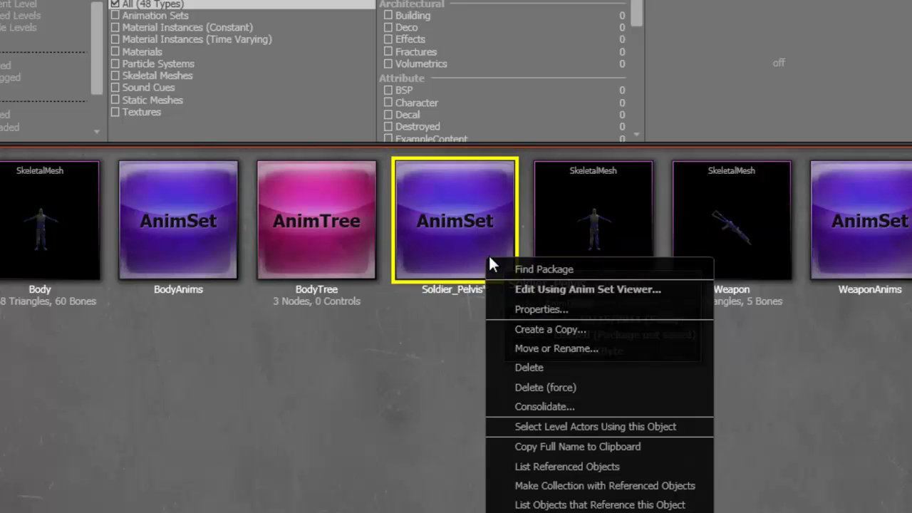
click(565, 386)
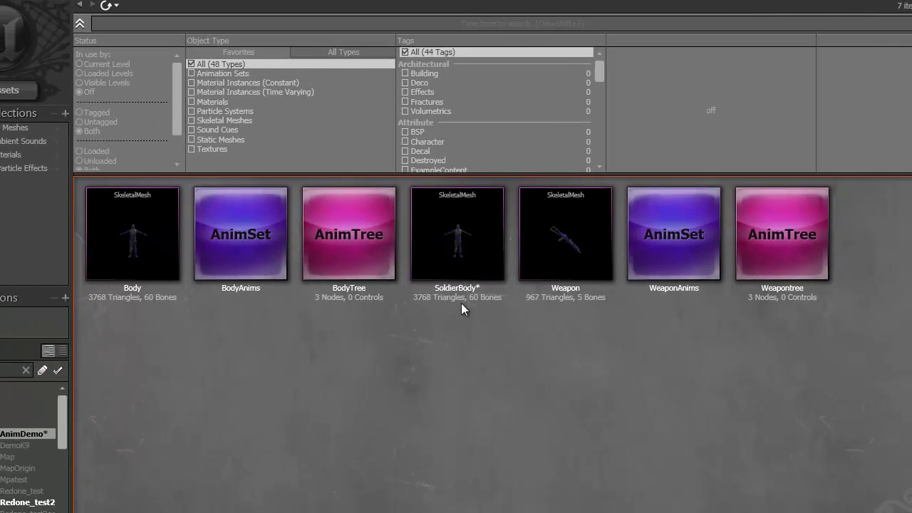
Step: Import MachineGun.FBX into the AnimDemo package as a Skeletal Mesh with animations, rigid animation and resampling enabled
right_click(414, 343)
key(Escape)
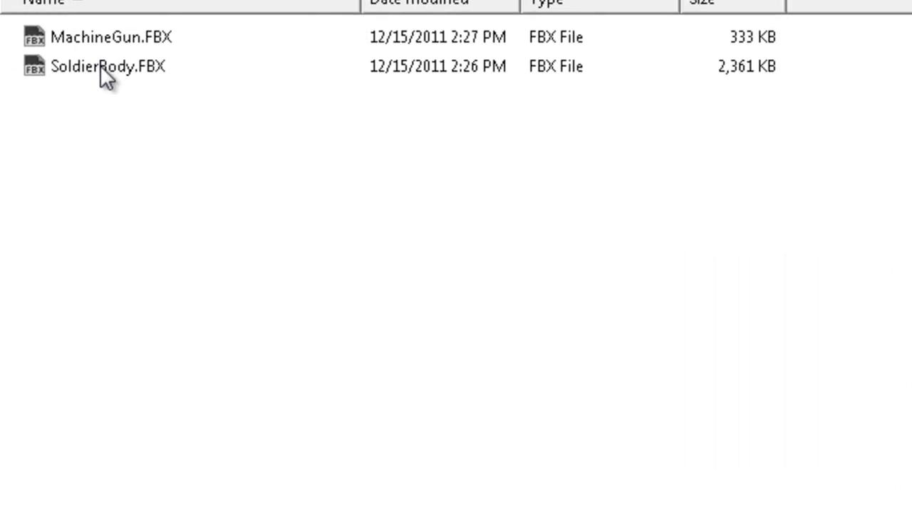
click(58, 21)
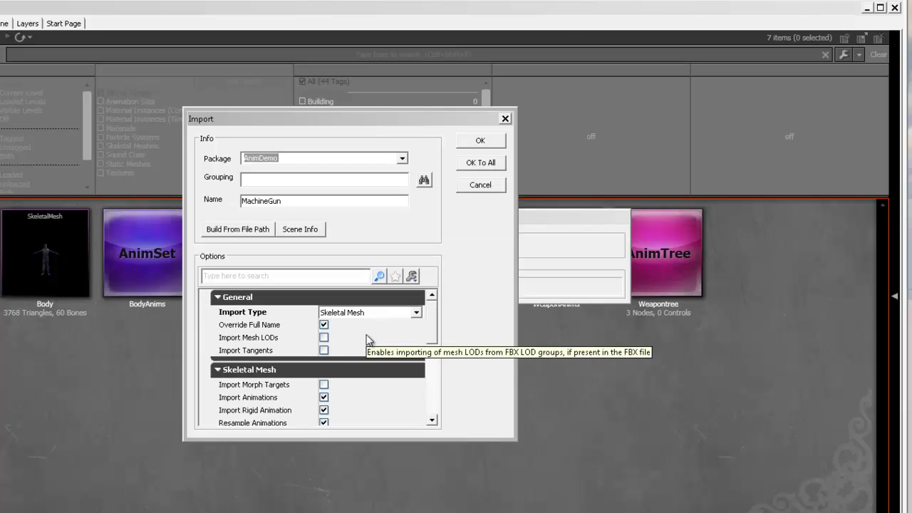
click(483, 143)
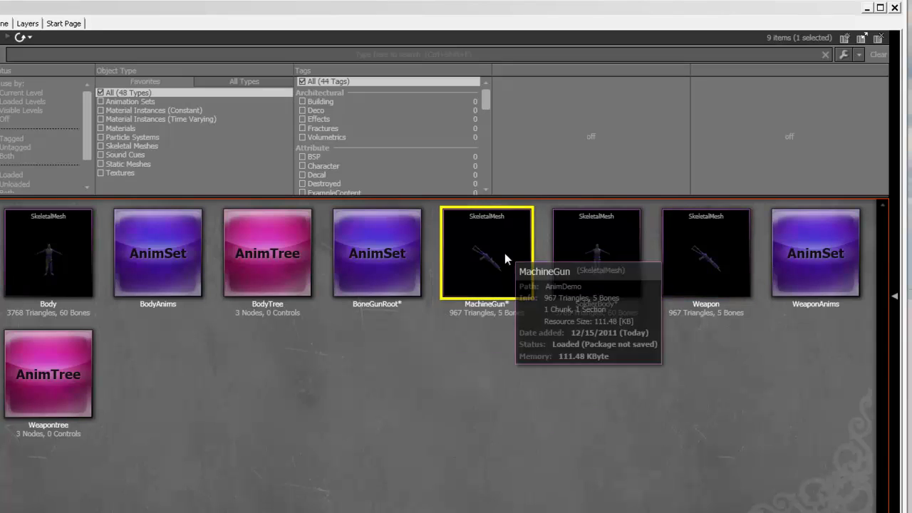
Step: Open the BoneGunRoot AnimSet and scrub through the MachineGun animation sequence while viewing the weapon up close
click(402, 281)
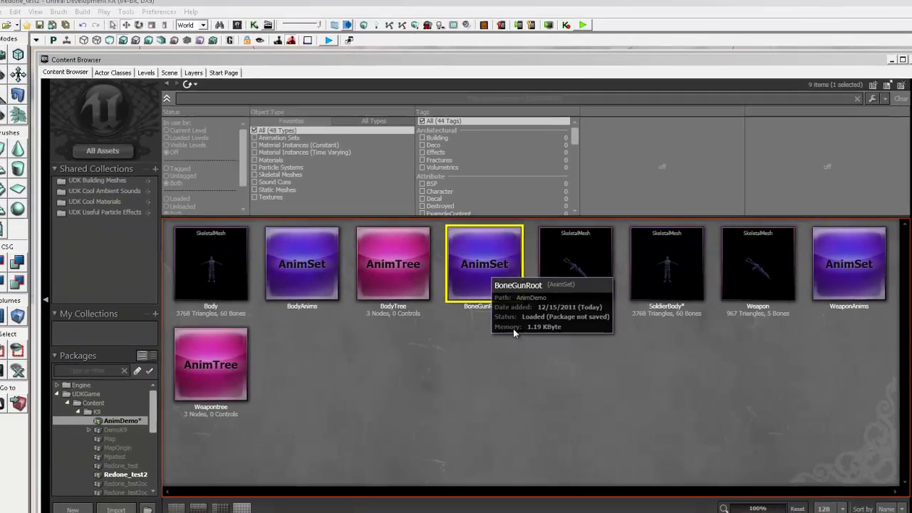
double_click(374, 258)
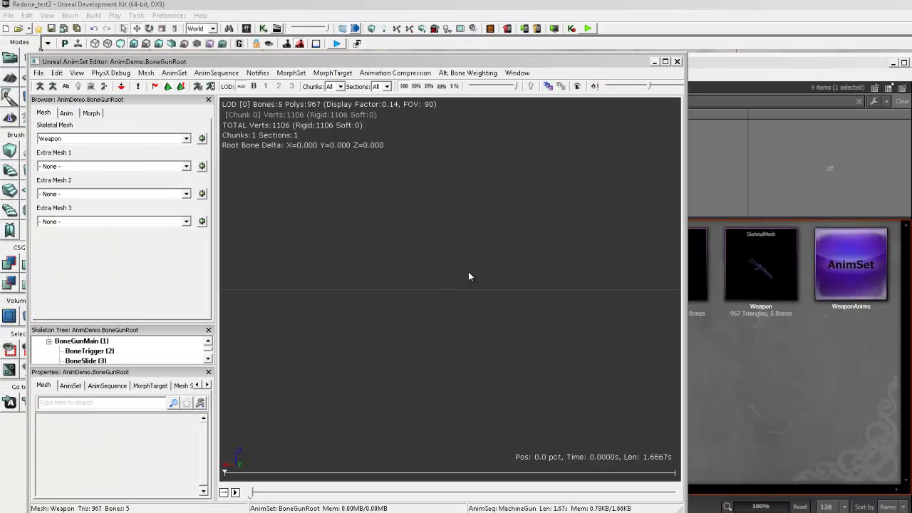
click(66, 114)
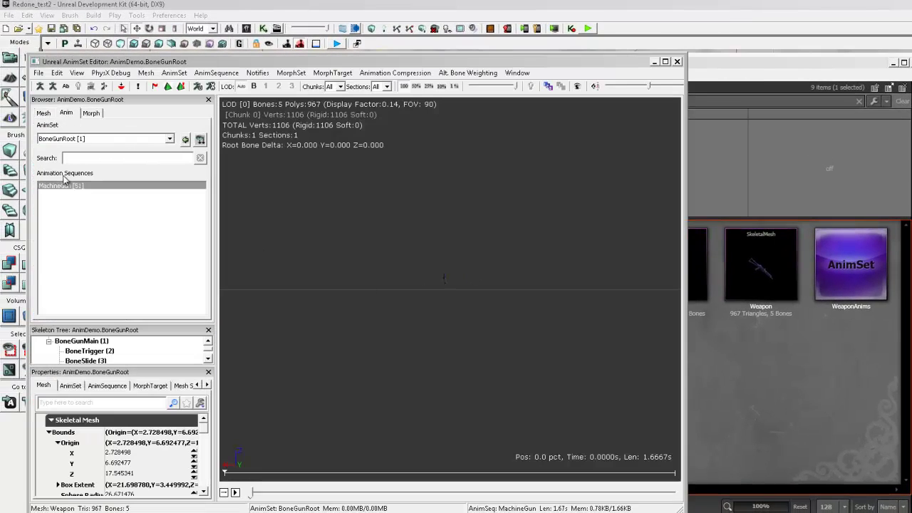
drag(252, 492, 471, 492)
drag(491, 391, 435, 272)
right_drag(452, 339, 471, 227)
drag(471, 492, 252, 492)
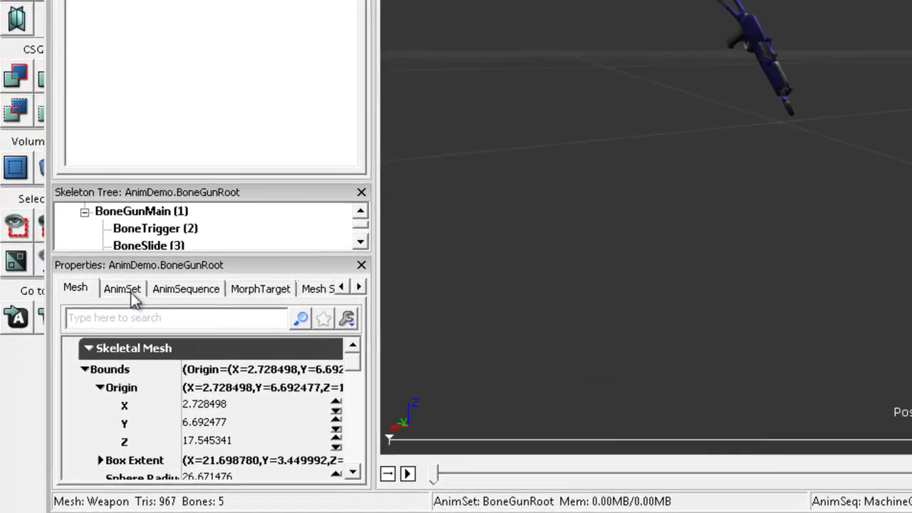
Step: Turn off Anim Rotation Only in the BoneGunRoot AnimSet's properties
click(70, 386)
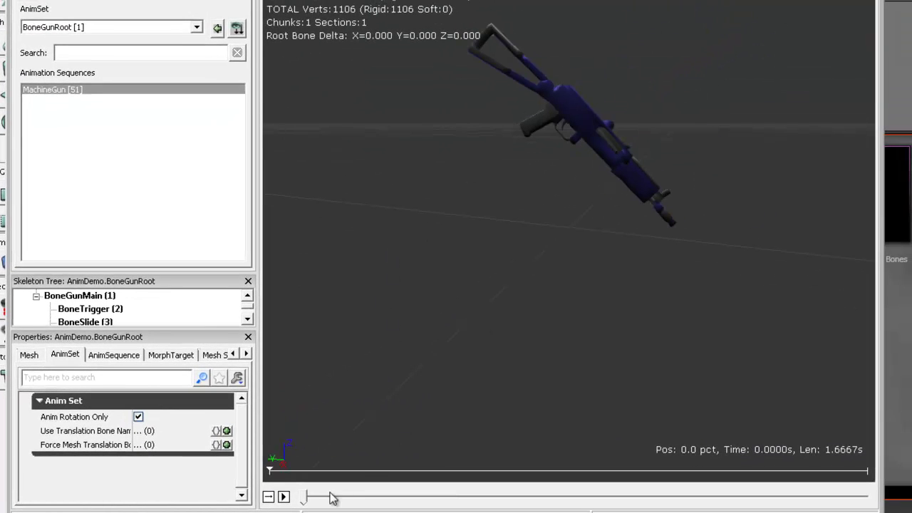
drag(306, 497, 273, 442)
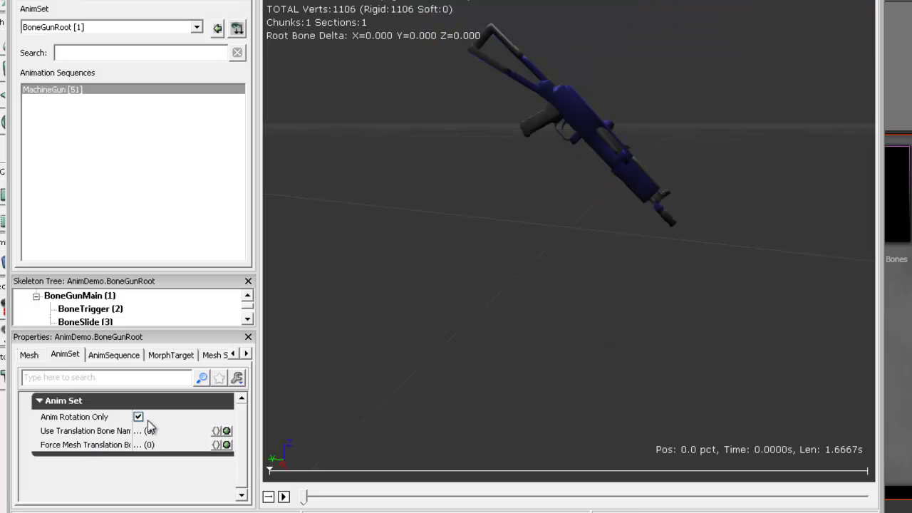
click(139, 418)
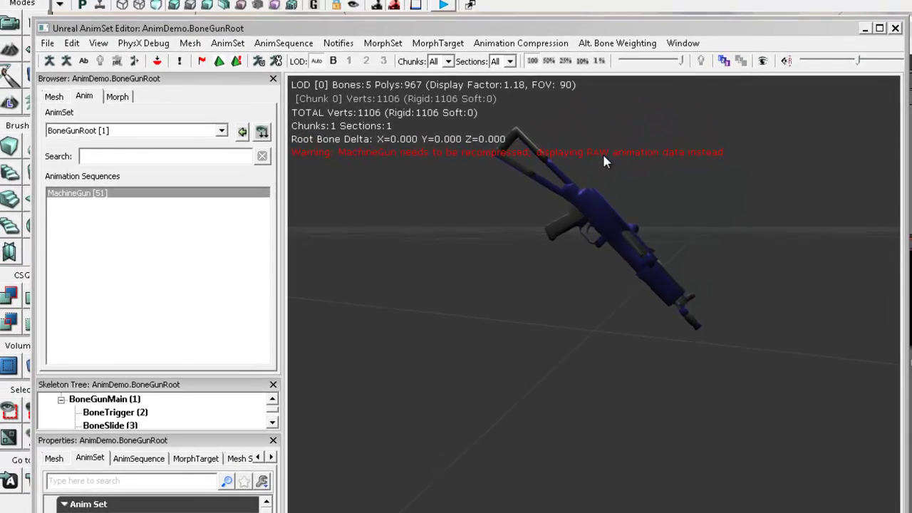
Step: Review the animation compression settings for the Automatic and Compress each track independently algorithms
click(512, 43)
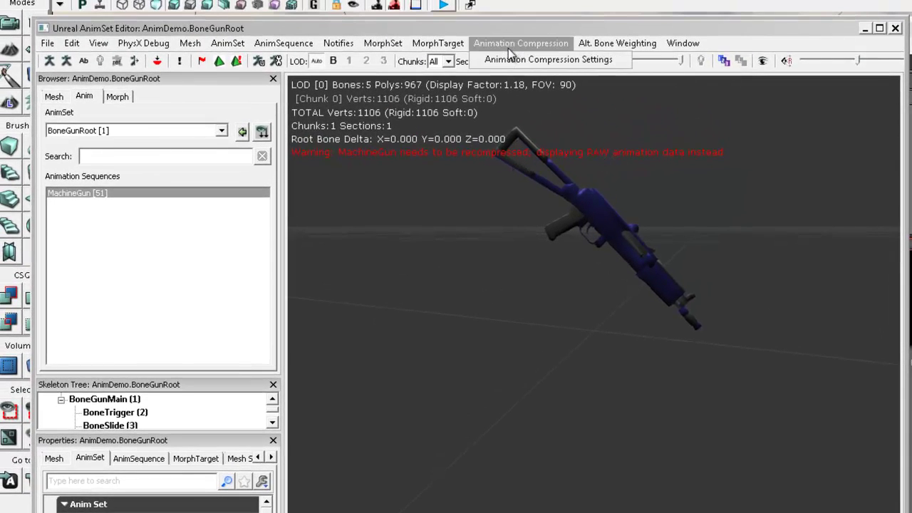
click(513, 61)
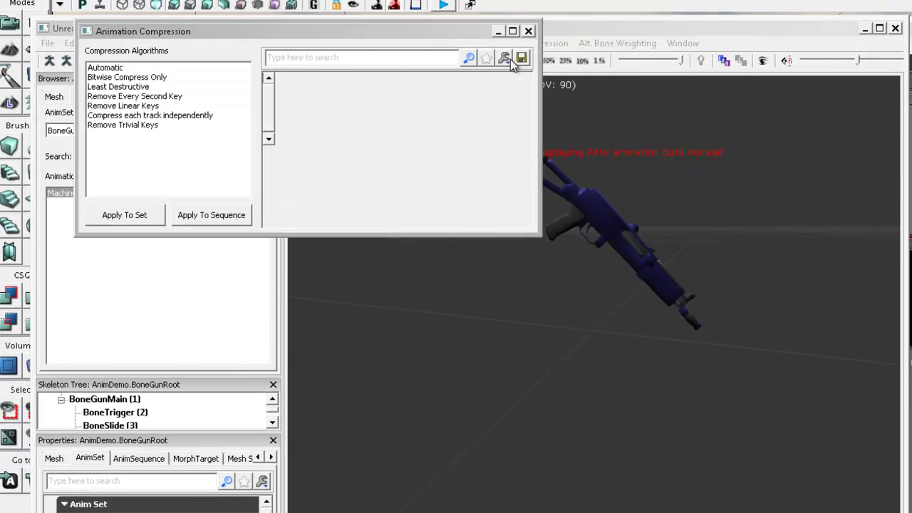
click(120, 67)
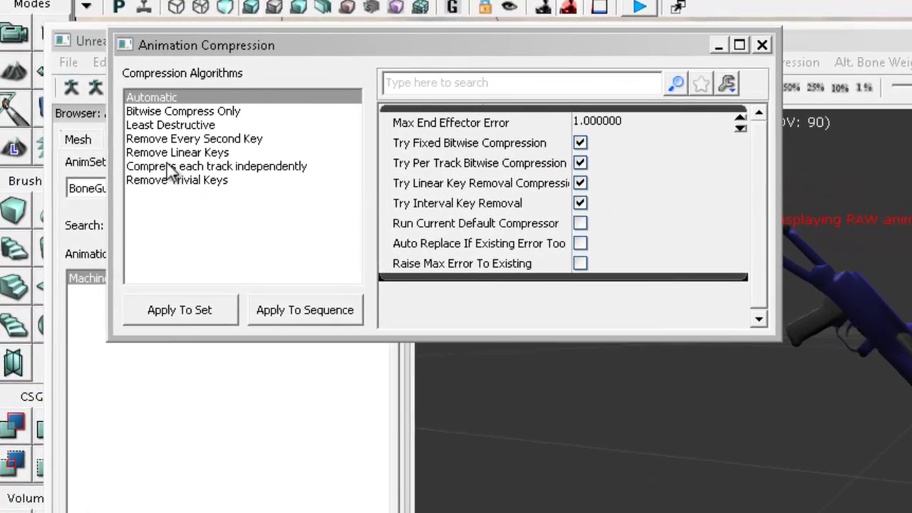
click(137, 159)
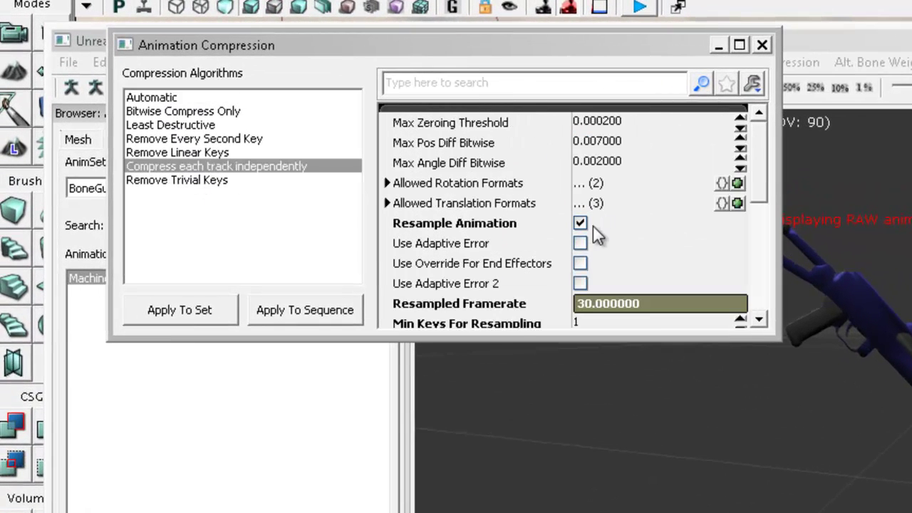
click(764, 46)
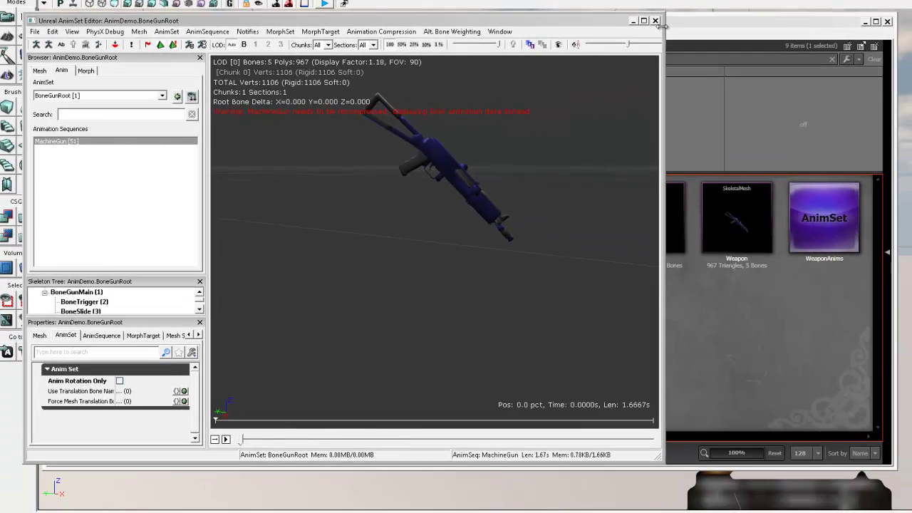
Step: Close the AnimSet Editor and force-delete the BoneGunRoot AnimSet from the AnimDemo package
click(655, 21)
right_click(464, 227)
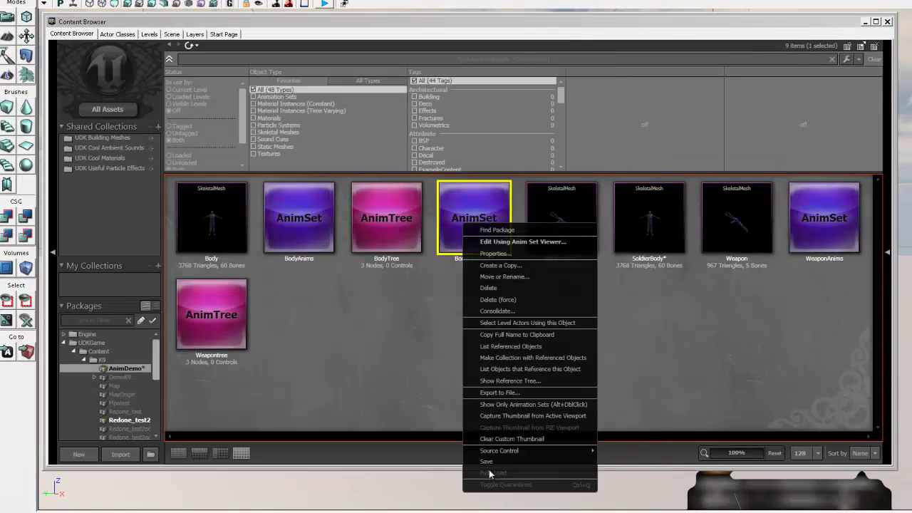
click(498, 299)
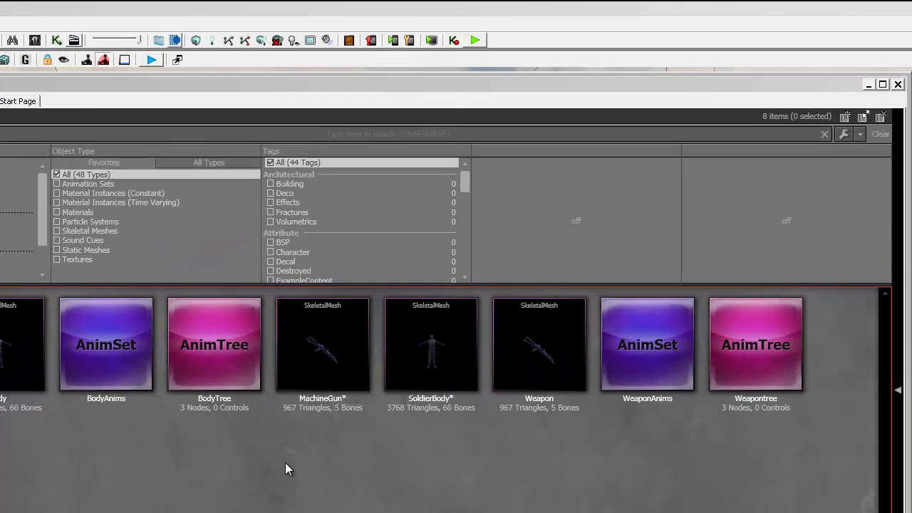
Step: Create a new AnimSet named SoldierBodyAnims in the AnimDemo package
right_click(285, 469)
click(347, 26)
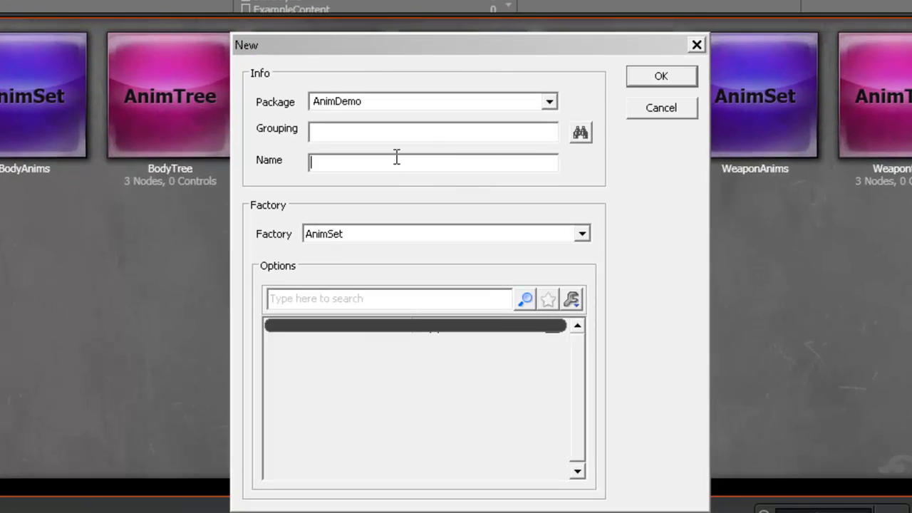
text(SoldierBodyAnims)
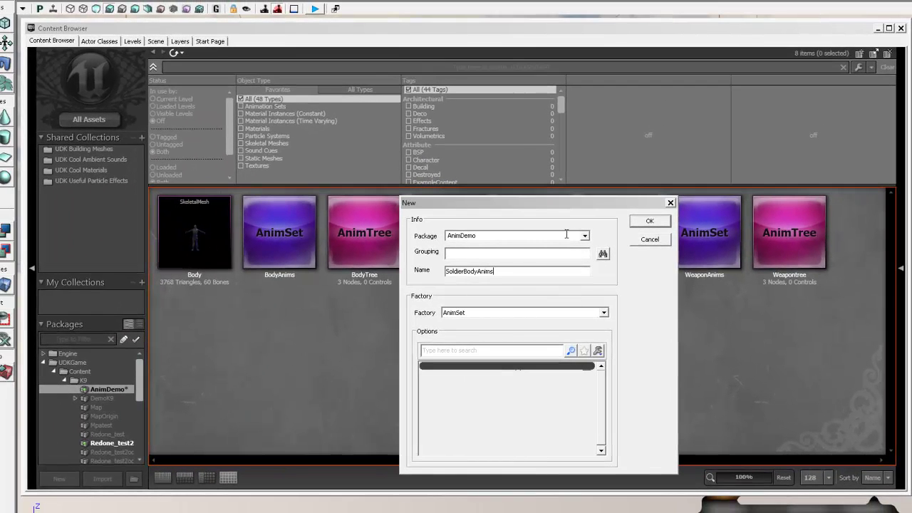
click(649, 223)
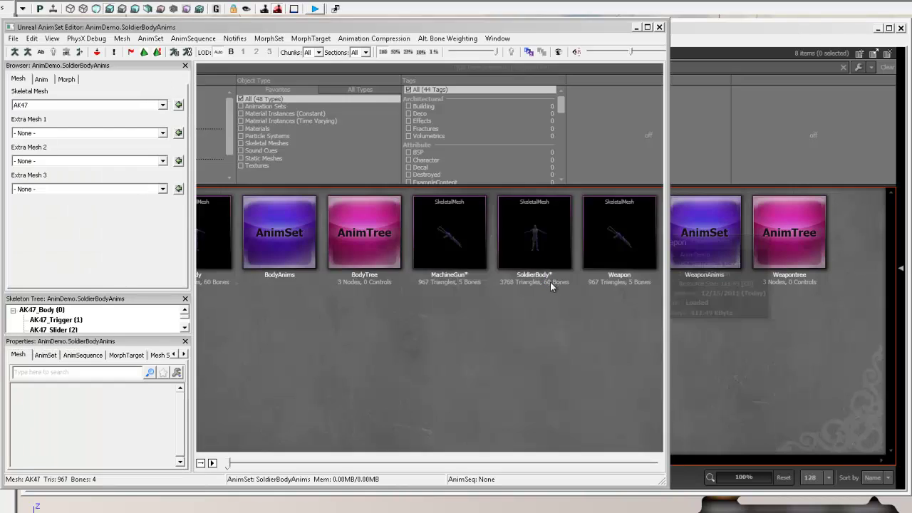
Step: Set the skeletal mesh for SoldierBodyAnims to SoldierBody and frame the whole soldier from the front
drag(248, 166, 495, 396)
right_drag(374, 231, 384, 160)
drag(384, 160, 349, 325)
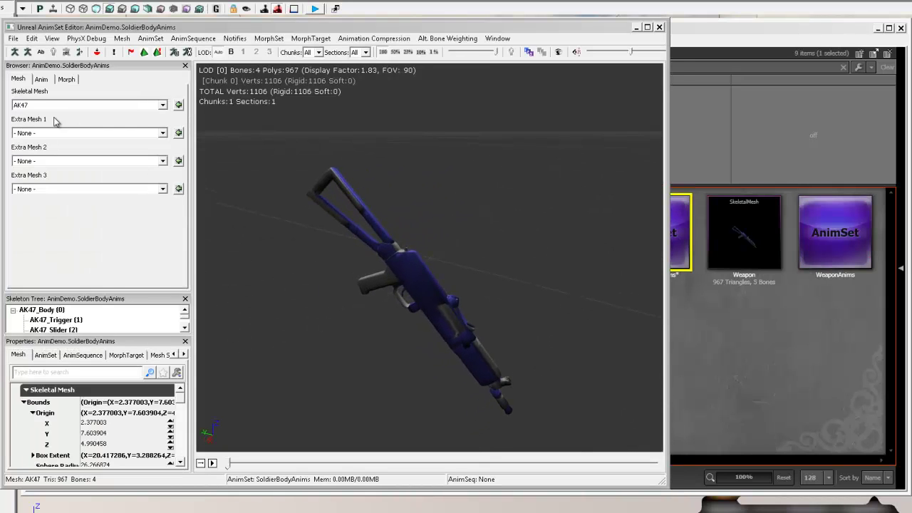
click(53, 105)
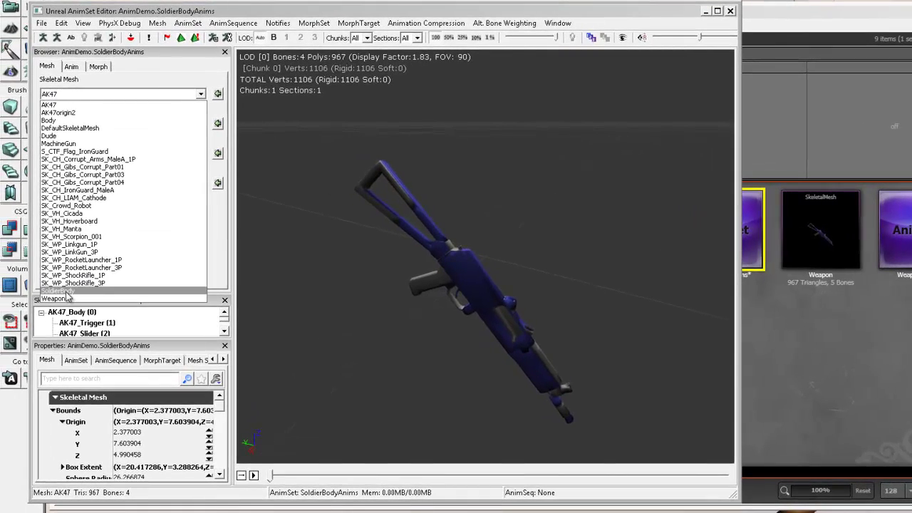
click(66, 292)
right_drag(426, 209, 391, 292)
drag(391, 291, 407, 270)
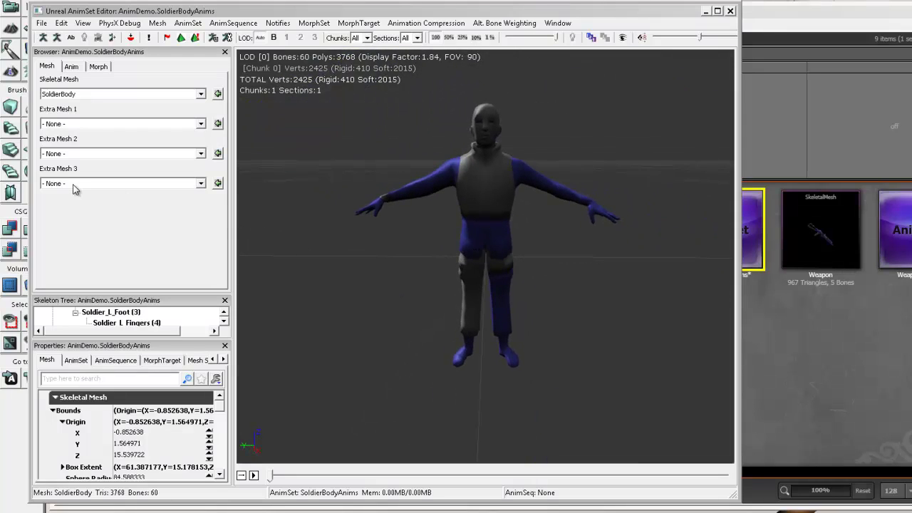
Step: Import the FBX animation from SoldierBody.FBX into SoldierBodyAnims, play it back and close the AnimSet Editor
click(71, 66)
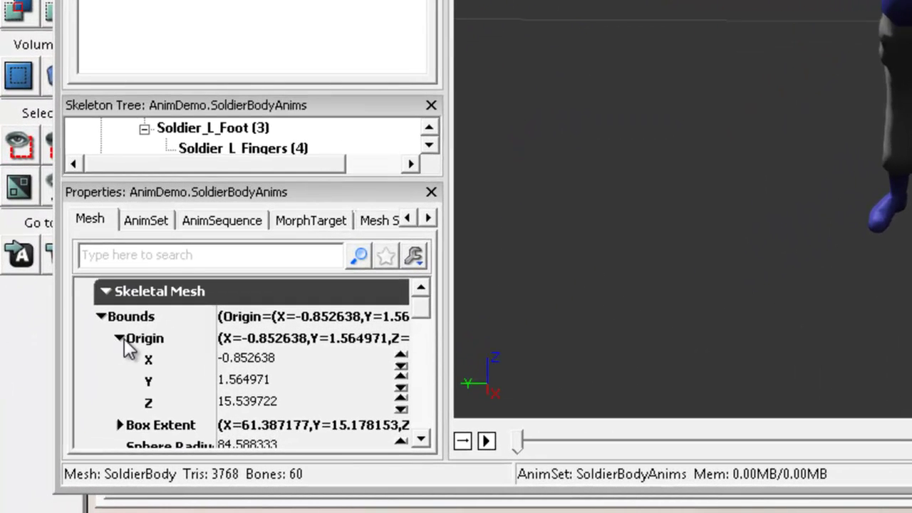
click(63, 422)
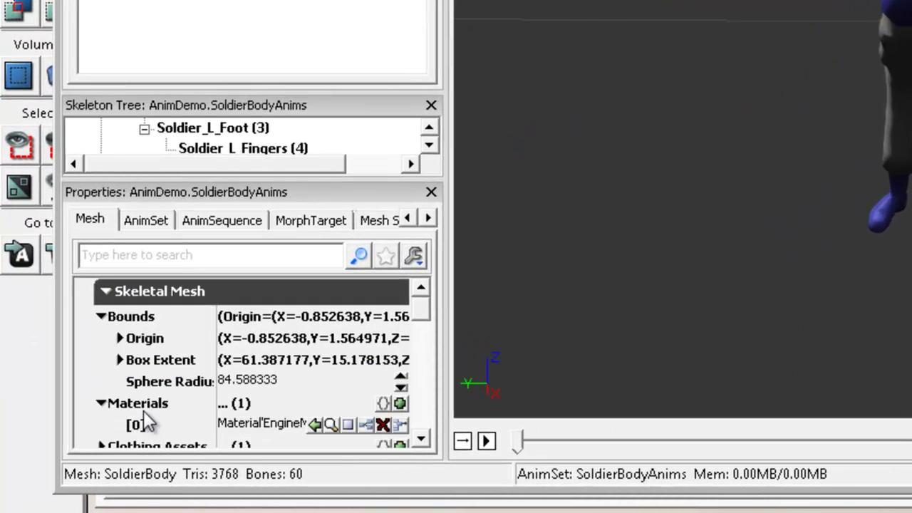
click(121, 338)
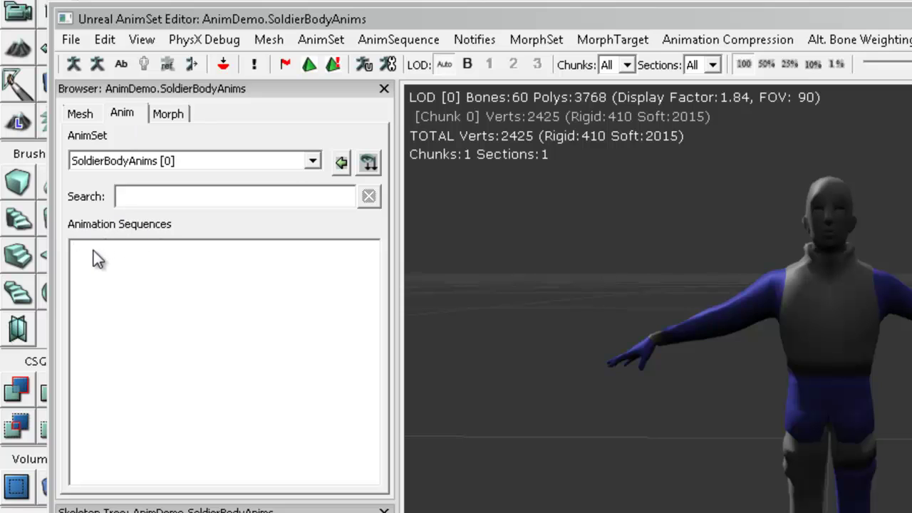
click(70, 41)
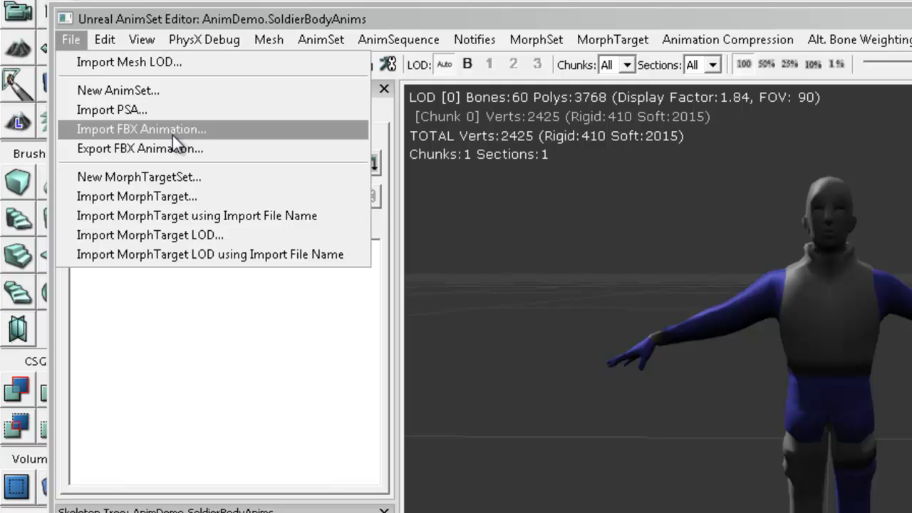
click(174, 139)
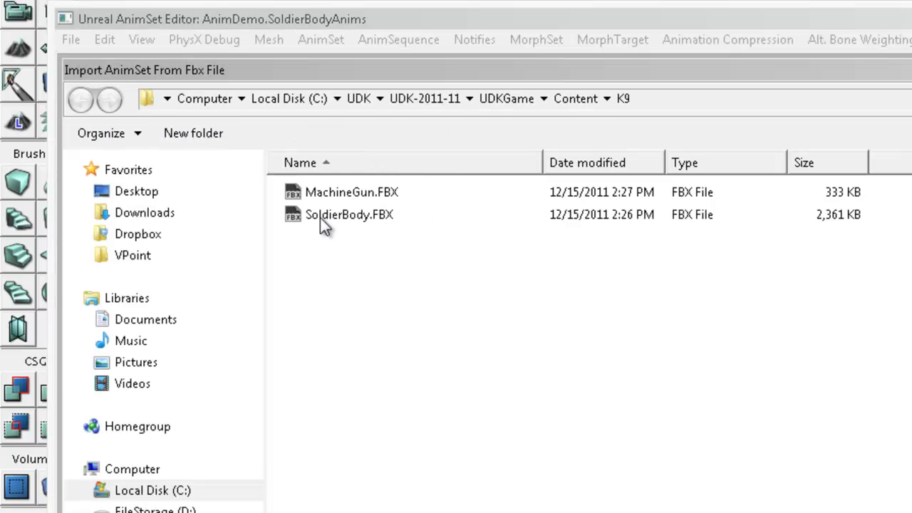
click(319, 216)
click(809, 495)
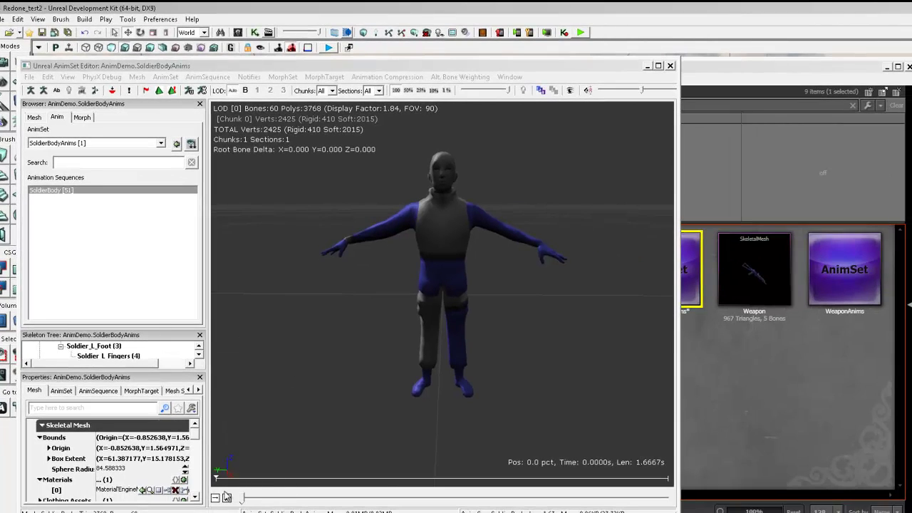
click(226, 498)
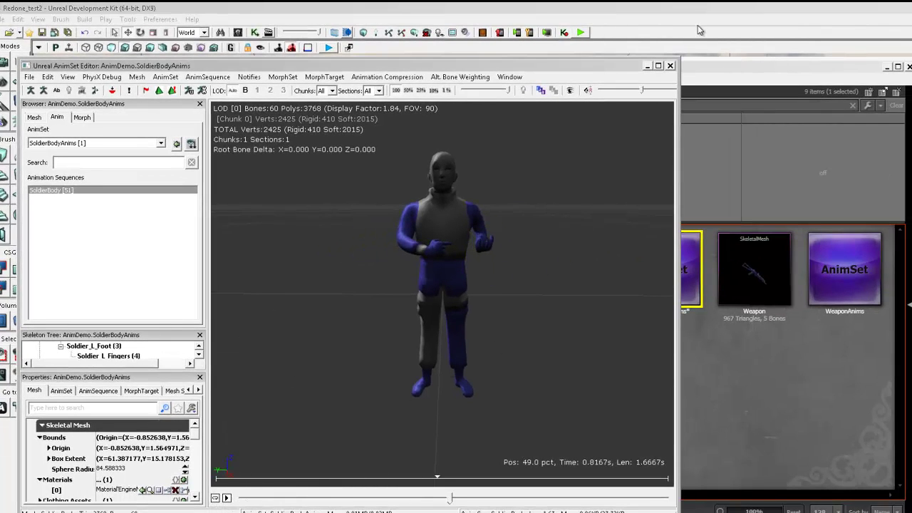
click(671, 66)
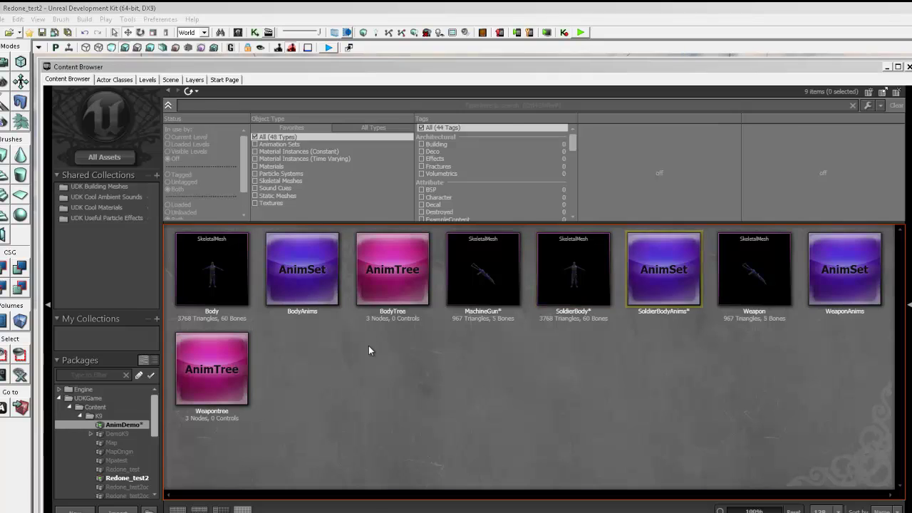
Step: Create a new AnimSet named MachineGunAnims in the AnimDemo package
right_click(368, 346)
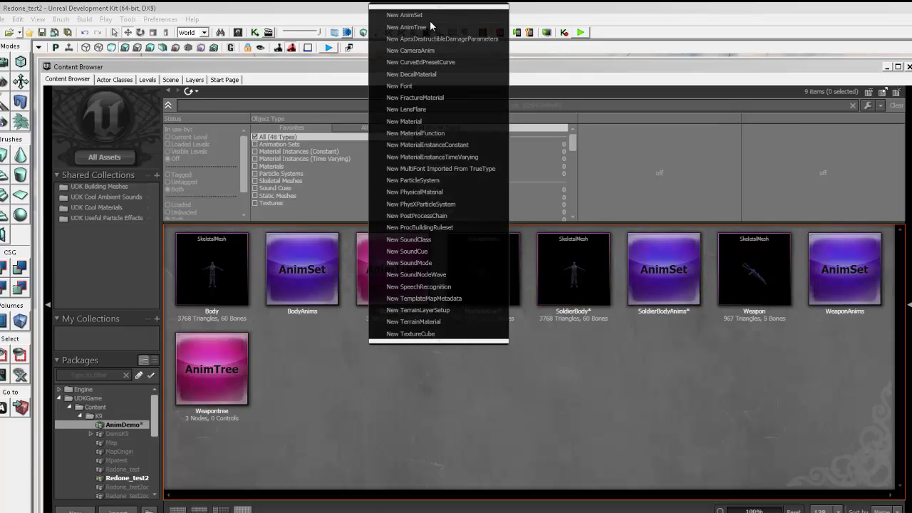
click(428, 15)
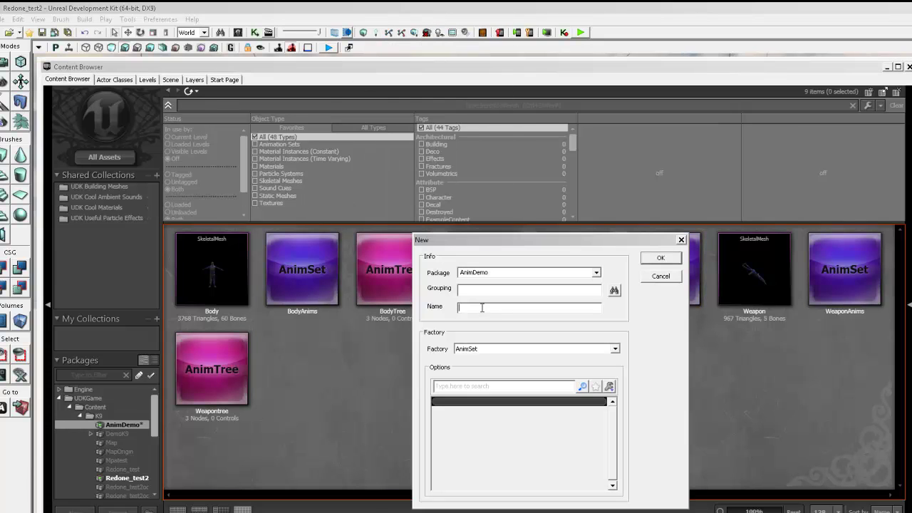
text(MachineGunAnims)
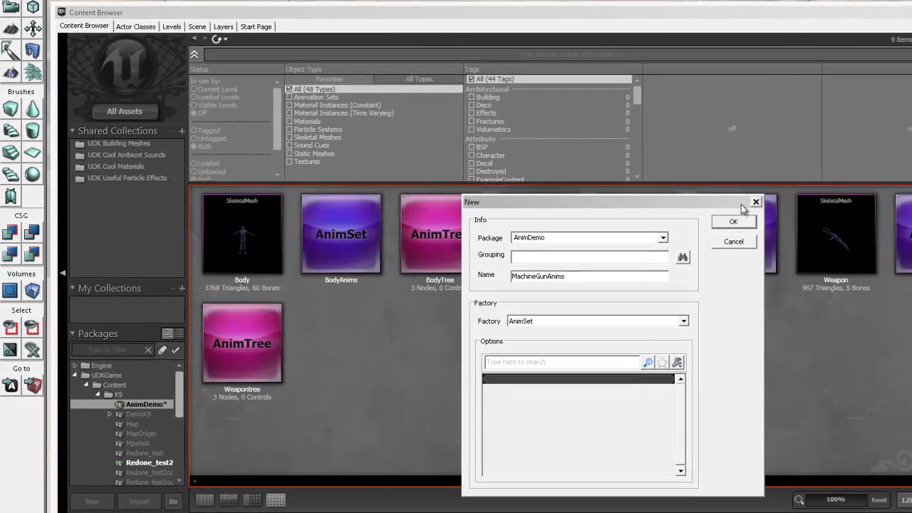
click(733, 221)
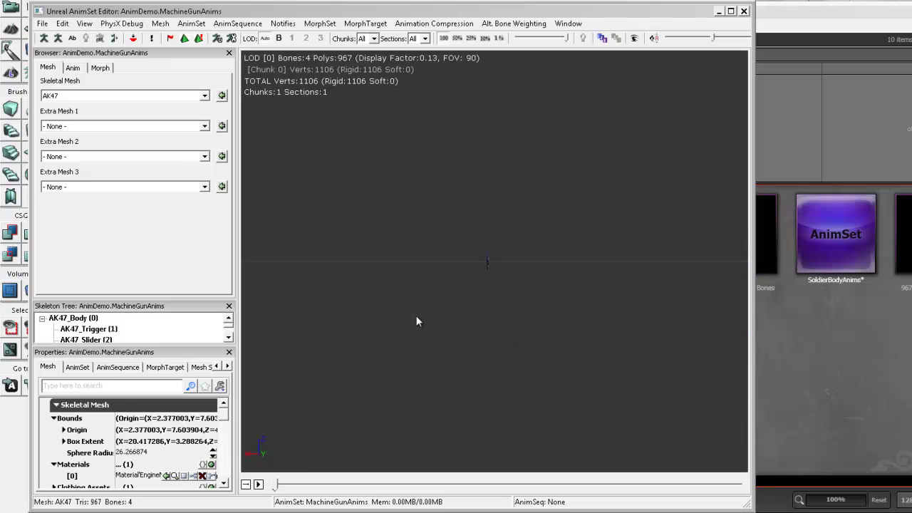
Step: Set the skeletal mesh for MachineGunAnims to MachineGun and turn off Anim Rotation Only for the AnimSet
drag(514, 298, 408, 253)
right_drag(407, 252, 265, 217)
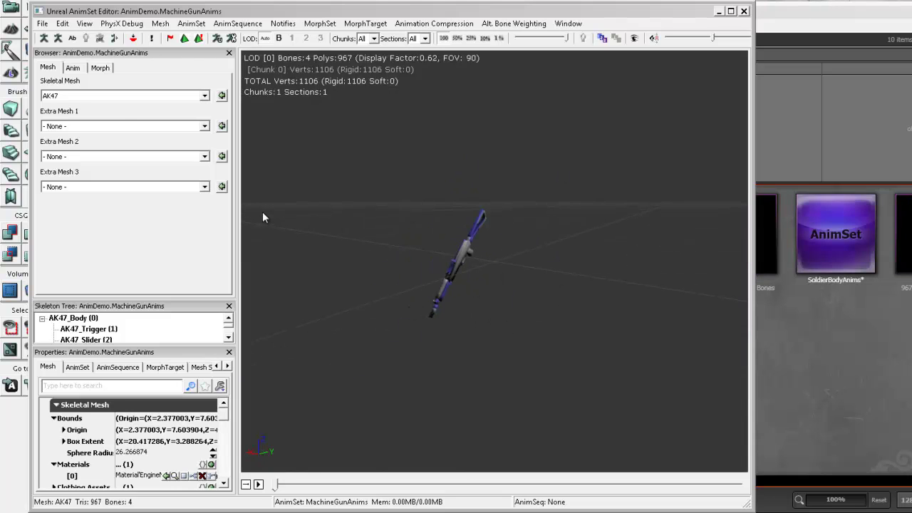
click(63, 97)
click(75, 147)
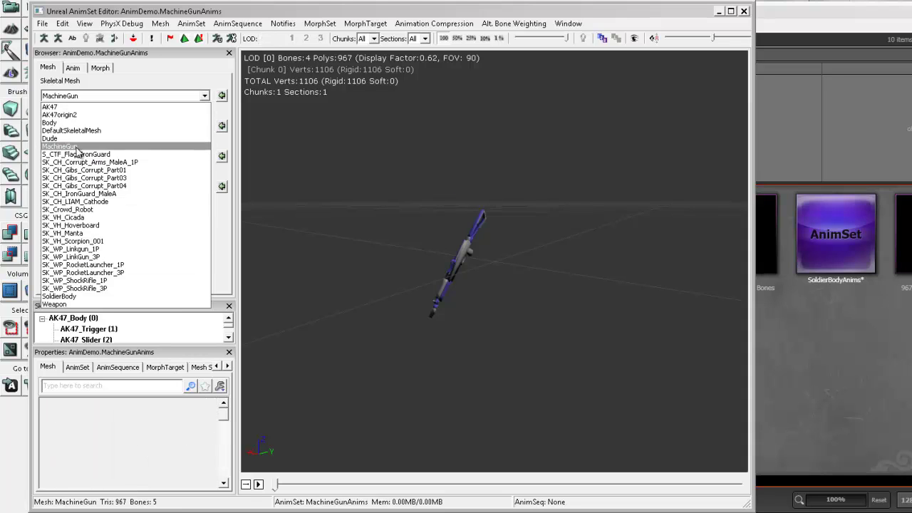
drag(406, 258, 467, 191)
drag(496, 273, 456, 292)
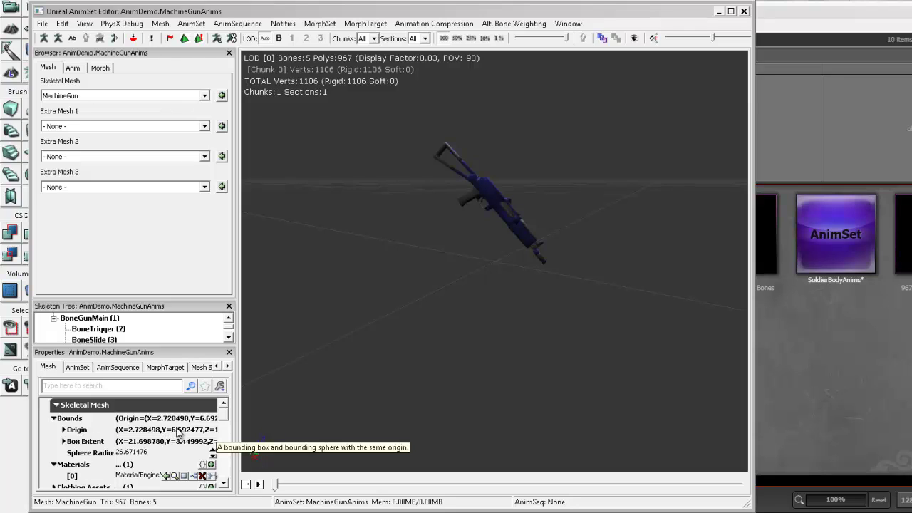
click(84, 370)
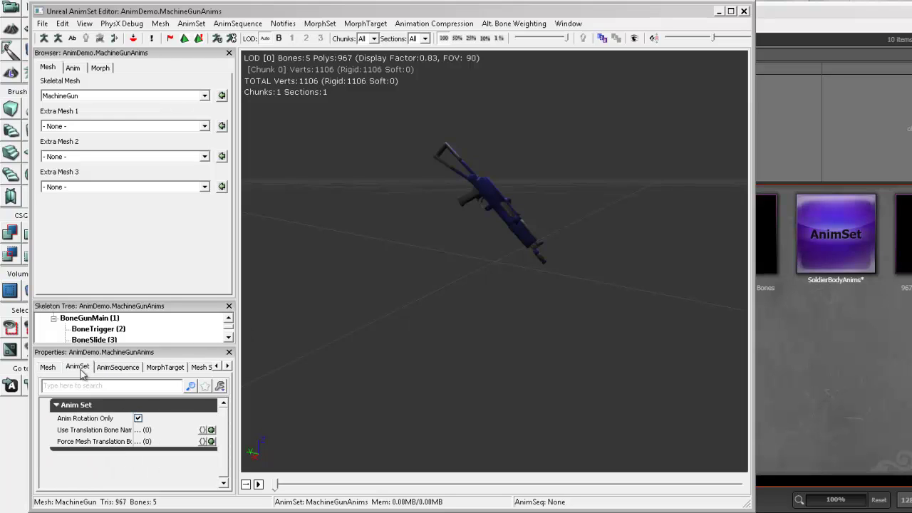
click(138, 418)
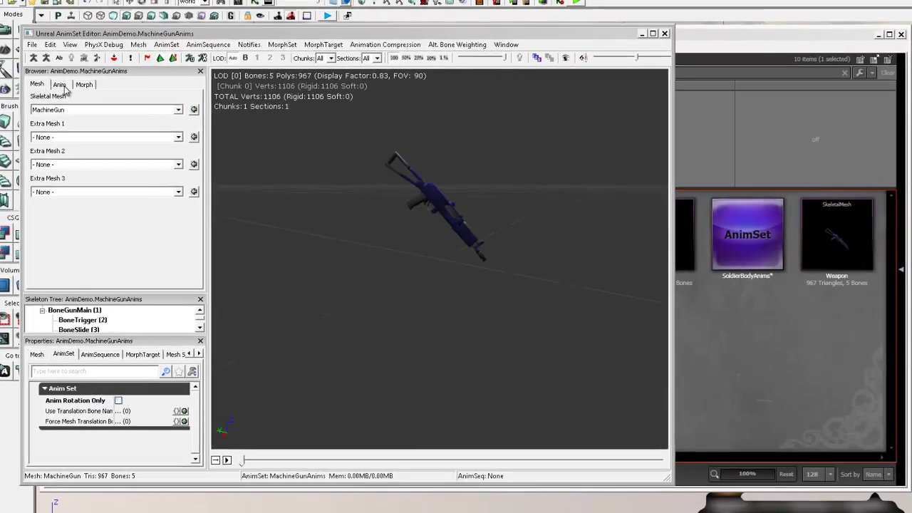
Step: Import the FBX animation from MachineGun.FBX in the K9 folder into MachineGunAnims
click(73, 68)
click(22, 66)
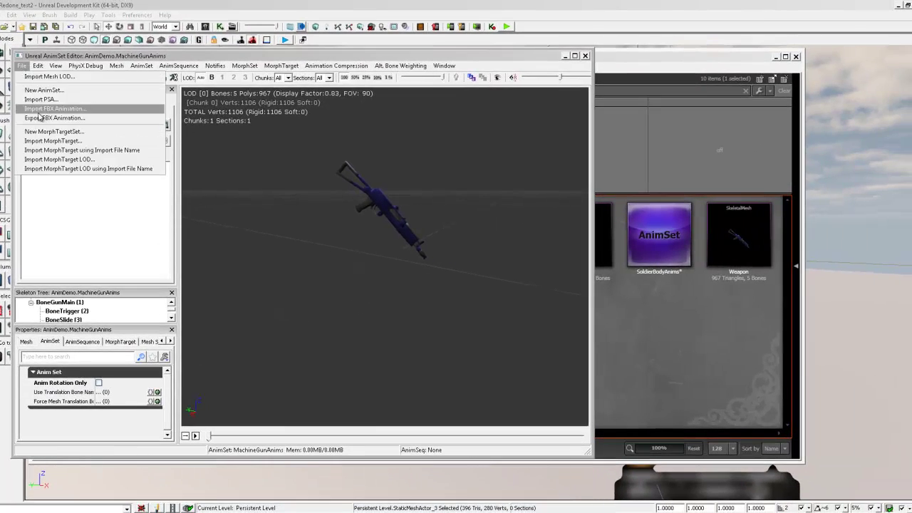
click(64, 110)
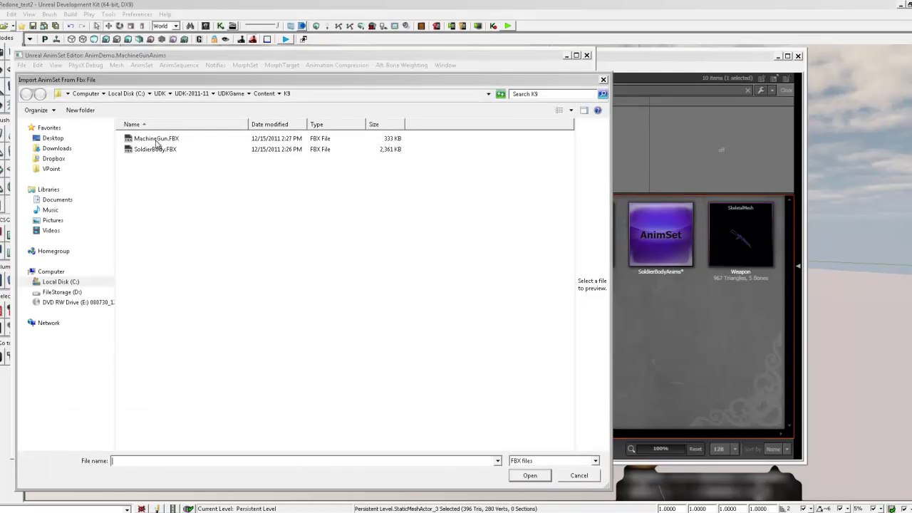
click(146, 135)
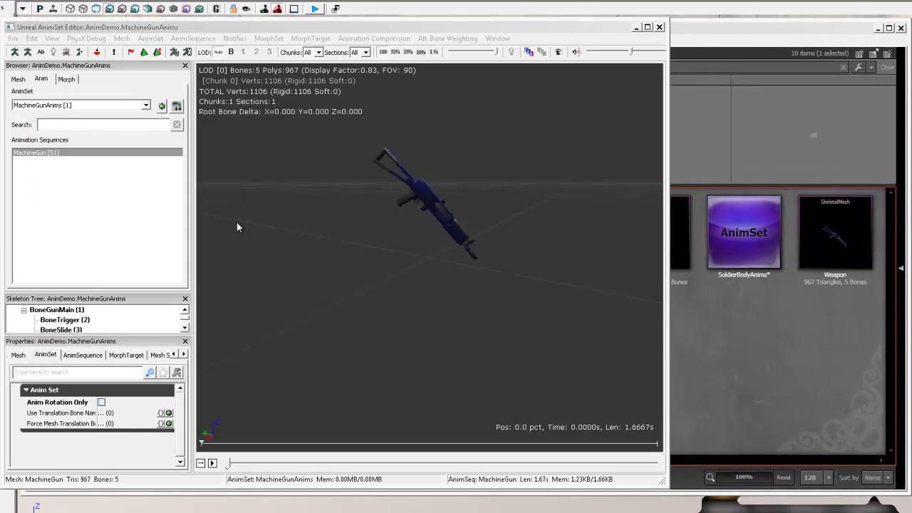
Step: Play the imported MachineGun animation and examine the gun from other angles
click(211, 462)
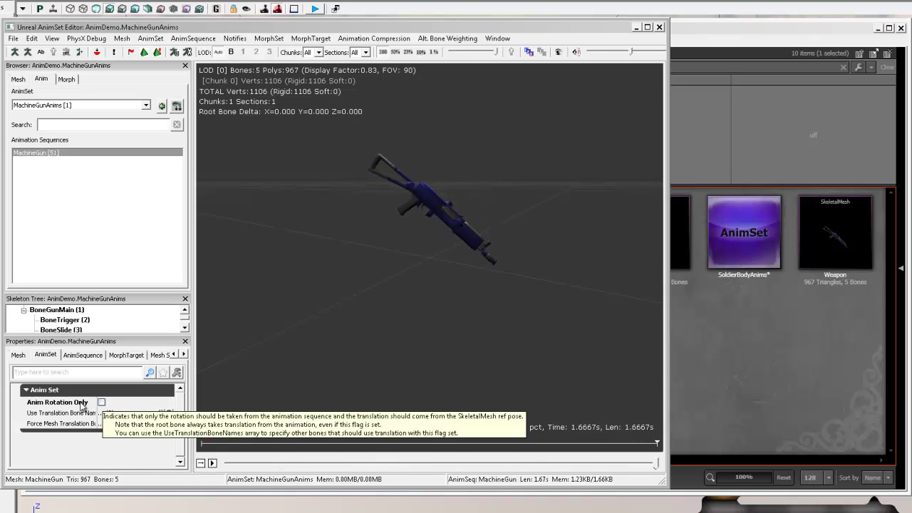
drag(433, 308, 318, 322)
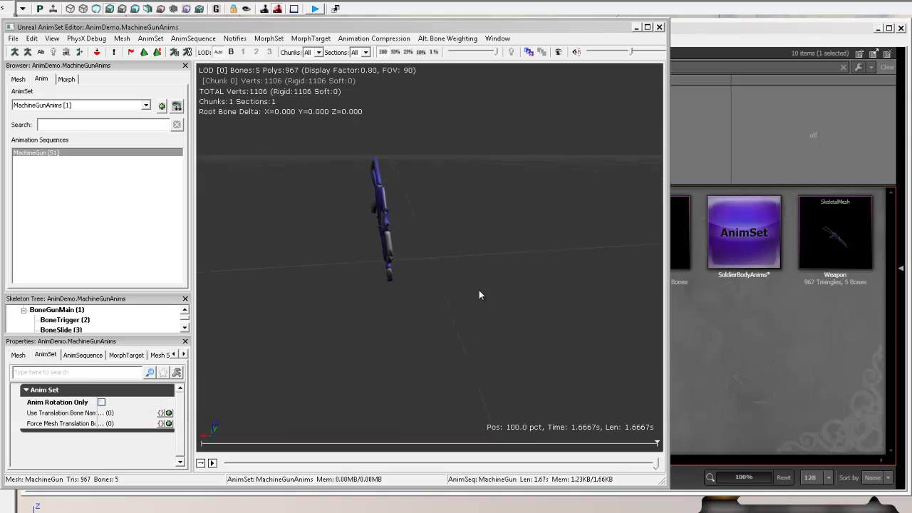
mouse_move(393, 174)
mouse_down()
mouse_move(466, 180)
mouse_move(403, 184)
mouse_up()
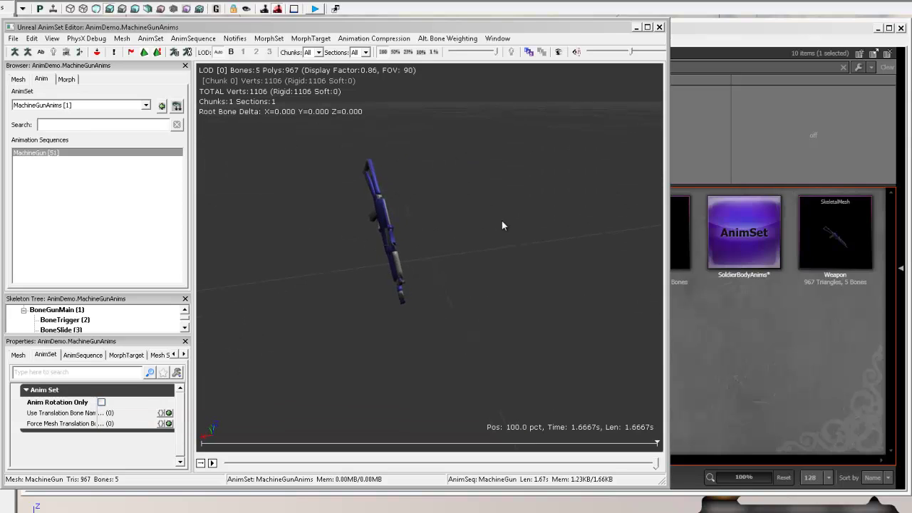